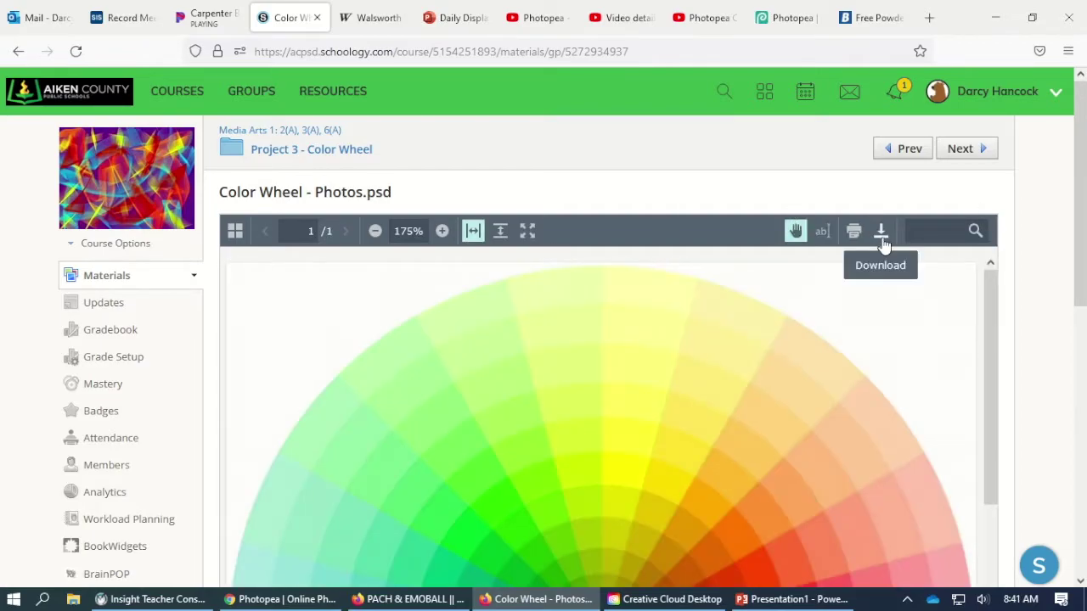
# - Download the Color Wheel - Photos.psd file from the Schoology course page and save it to the computer
pyautogui.click(883, 241)
pyautogui.click(741, 388)
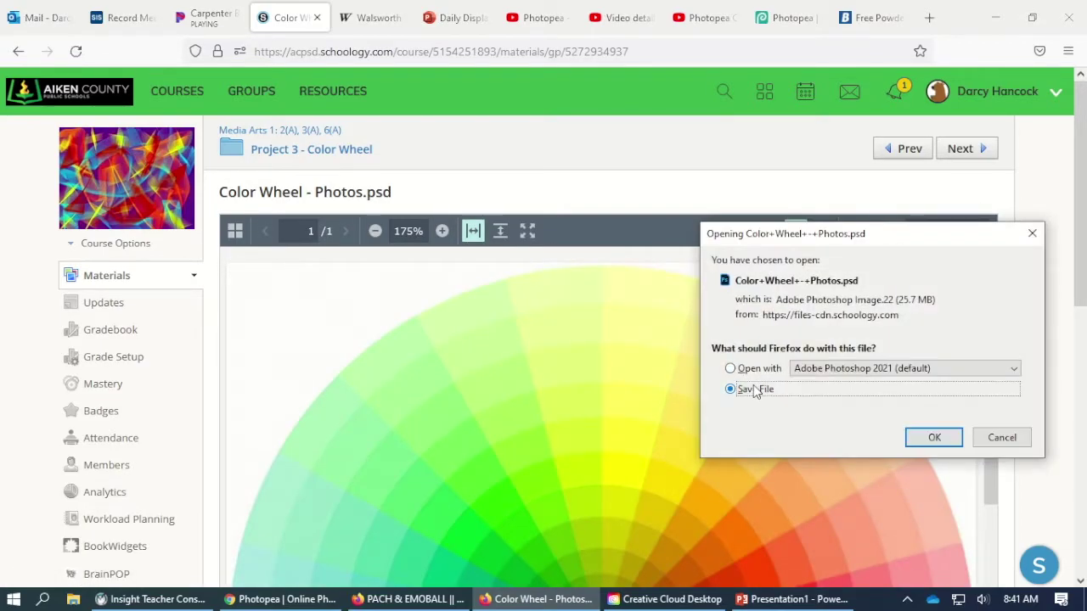
pyautogui.click(931, 437)
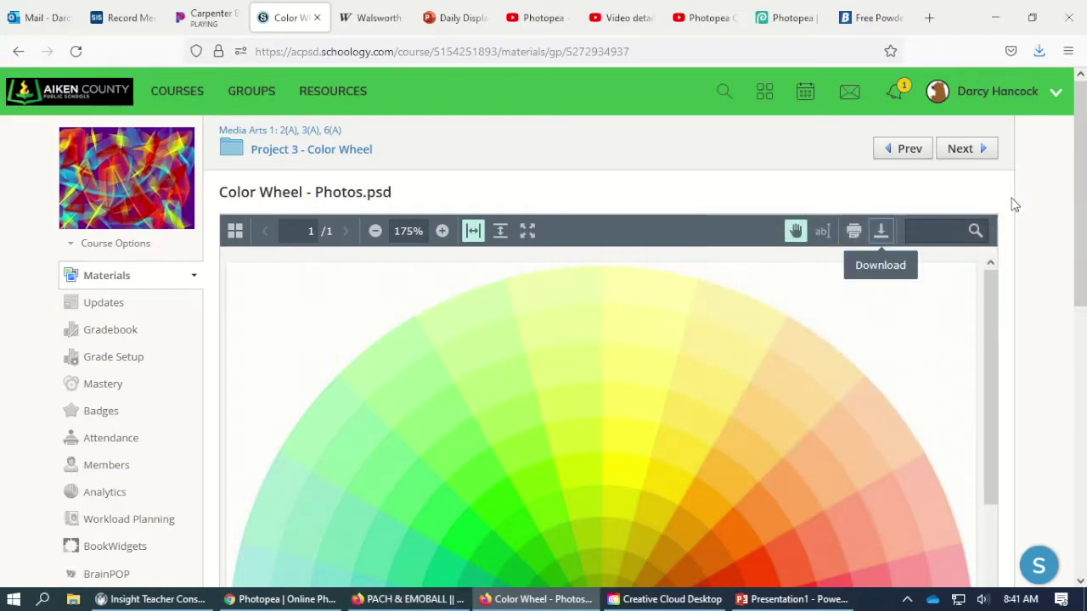
# - Open Photopea in a new browser tab and load the downloaded Color Wheel Photos PSD from the computer
pyautogui.click(1010, 53)
pyautogui.click(929, 17)
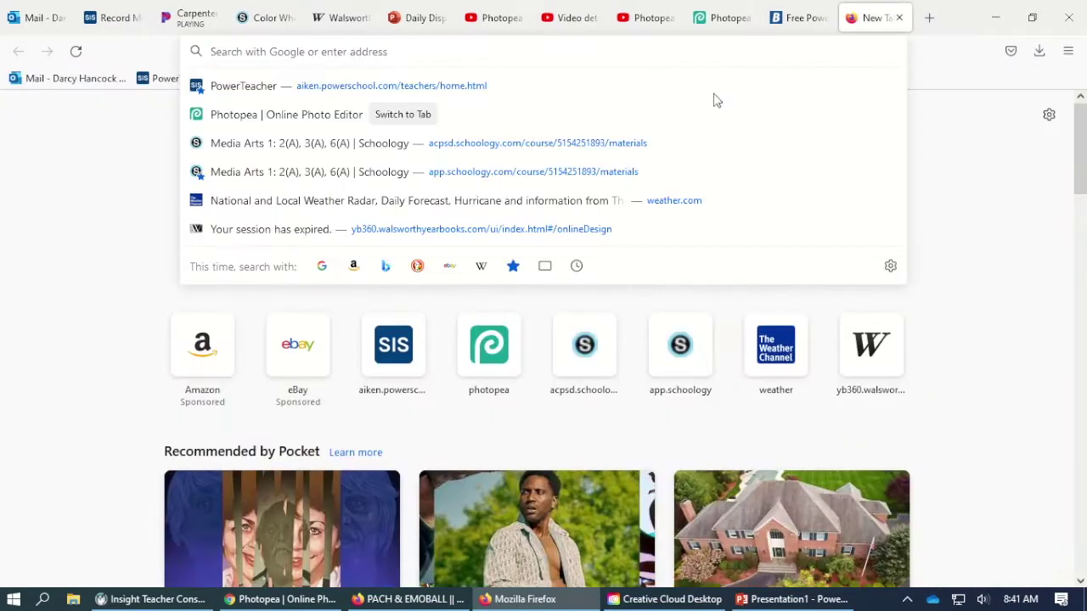
pyautogui.click(508, 344)
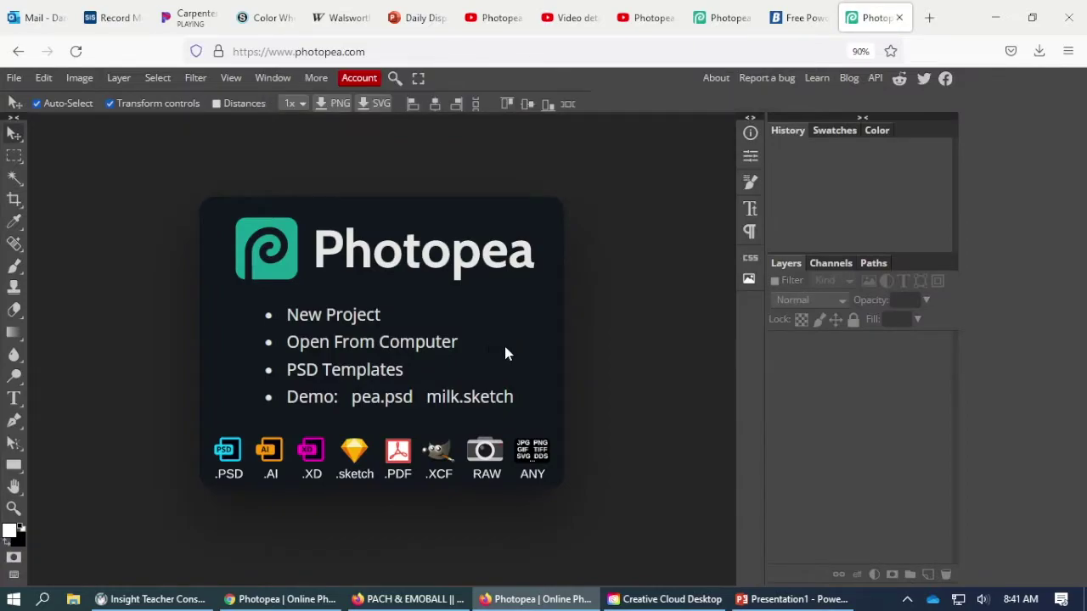
pyautogui.click(439, 346)
pyautogui.doubleClick(168, 123)
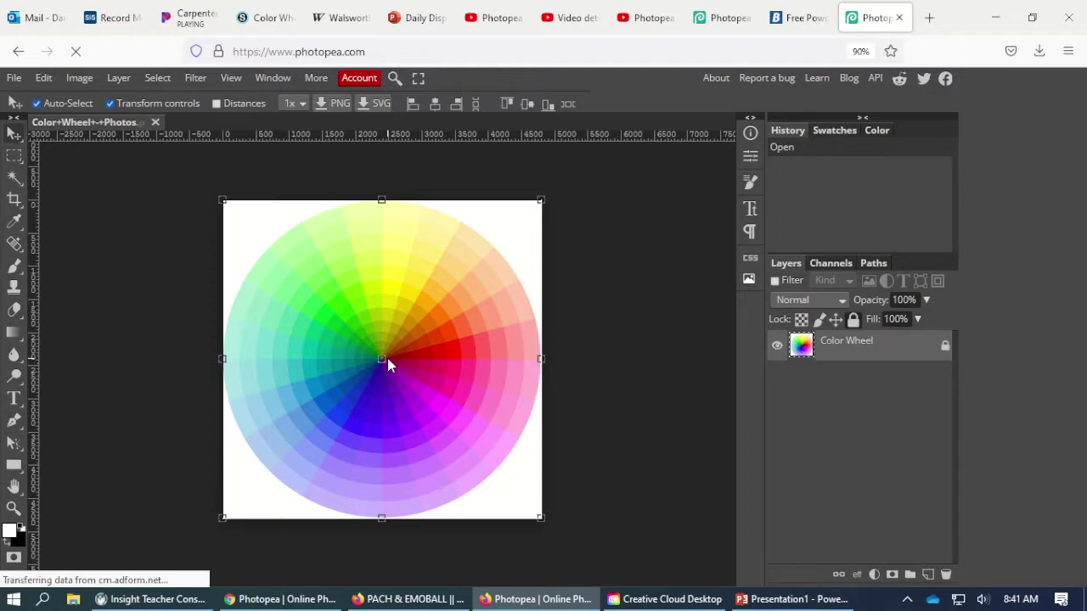
# - Search Google Images for "spongebob patrick" in a new tab and copy the Wikipedia Patrick Star image
pyautogui.hotkey('ctrl', 't')
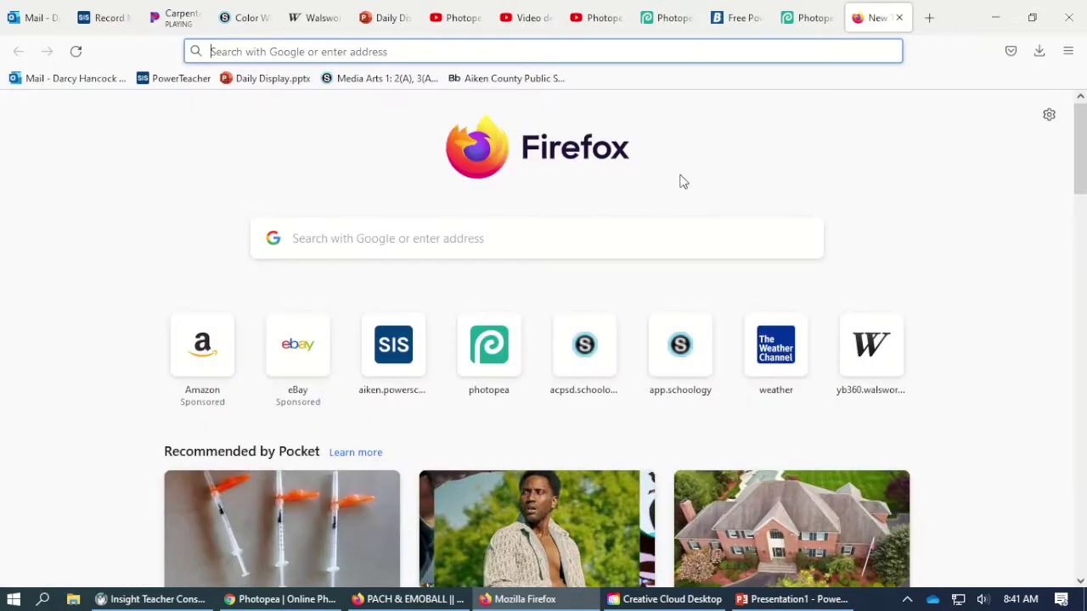
pyautogui.write('spongebob patrick')
pyautogui.press('Return')
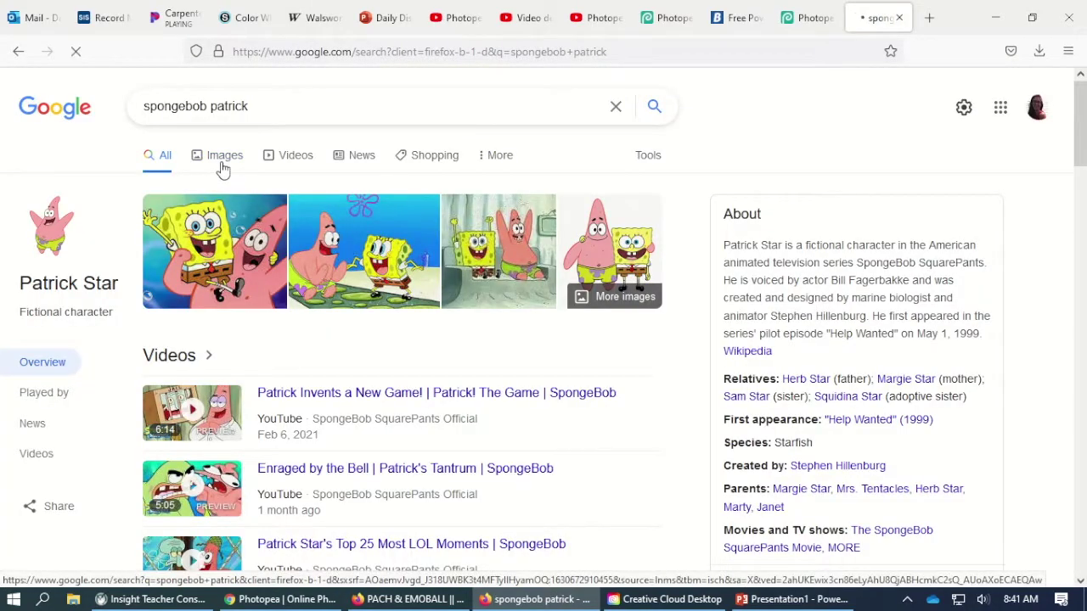
pyautogui.click(223, 153)
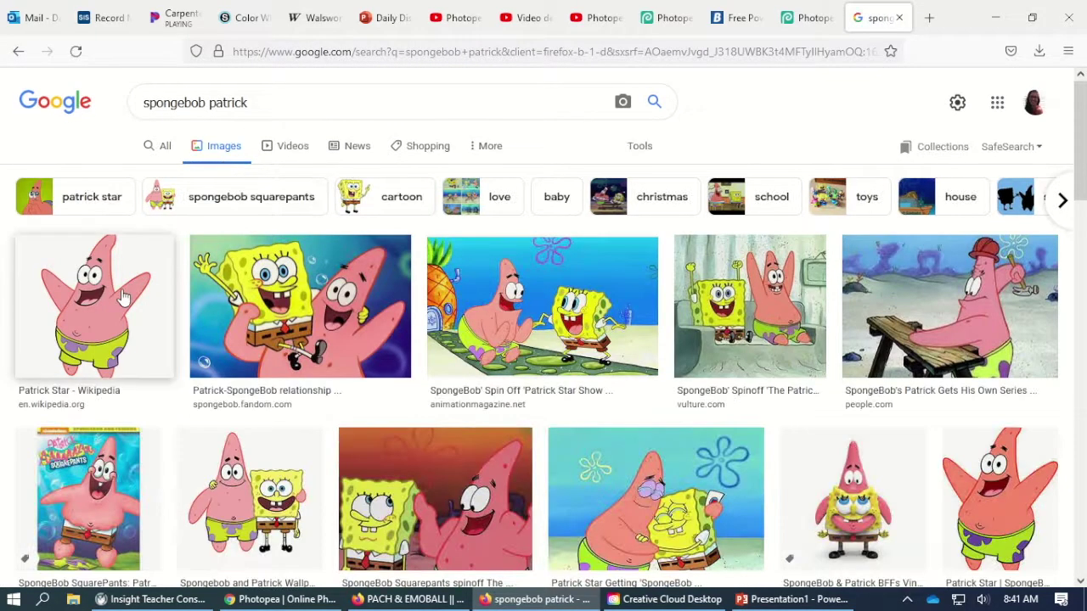
pyautogui.click(123, 296)
pyautogui.rightClick(822, 384)
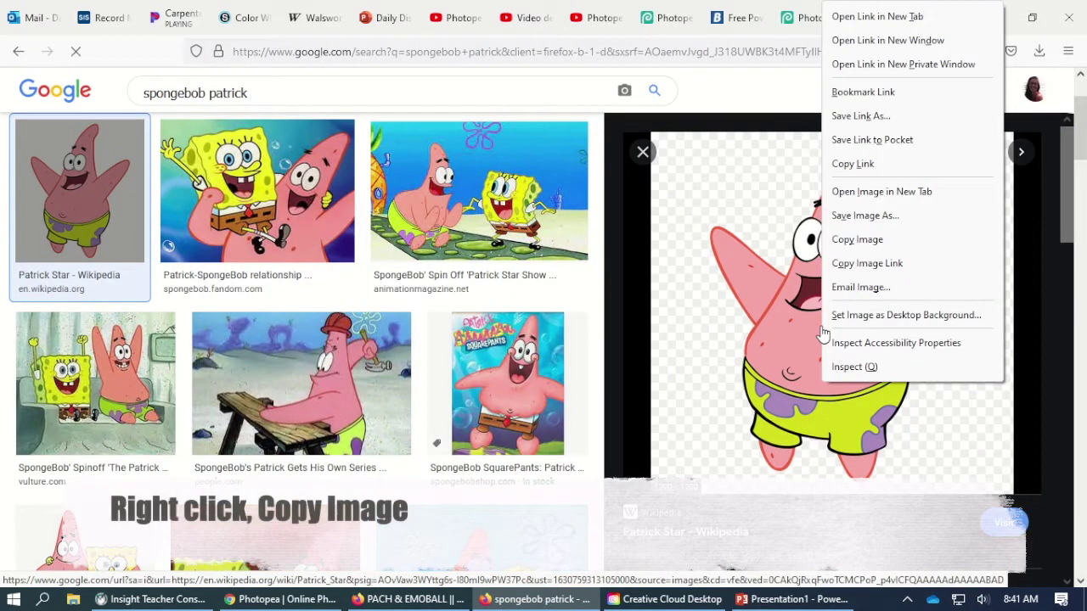
pyautogui.click(855, 239)
# - Paste the Patrick Star image into the Color Wheel document in Photopea and place it near the wheel's center
pyautogui.click(805, 17)
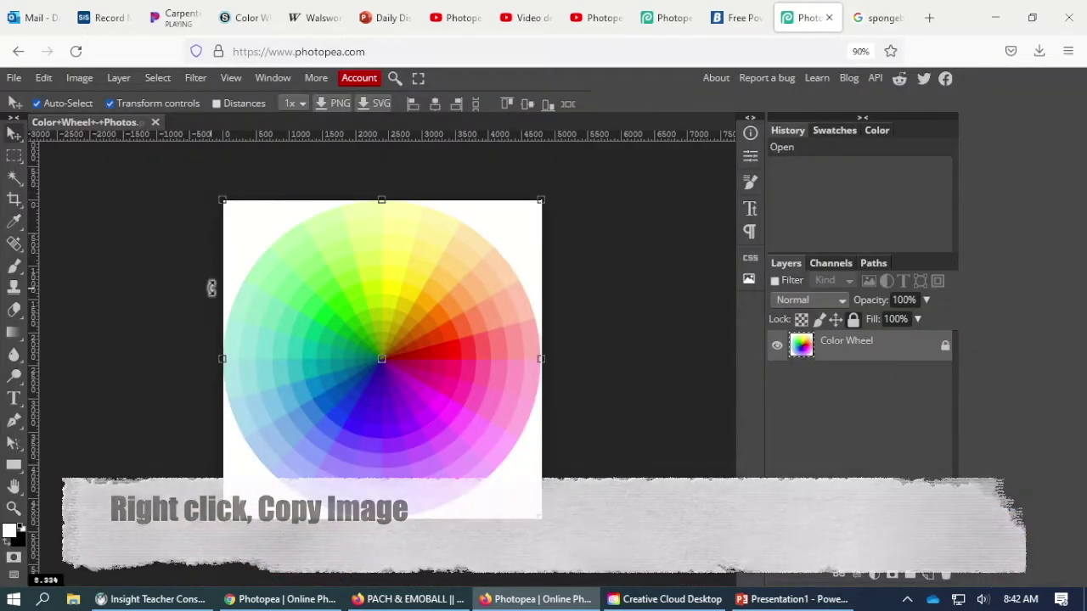
pyautogui.hotkey('ctrl', 'v')
pyautogui.moveTo(264, 263); pyautogui.dragTo(379, 344)
pyautogui.scroll(5, 379, 344)
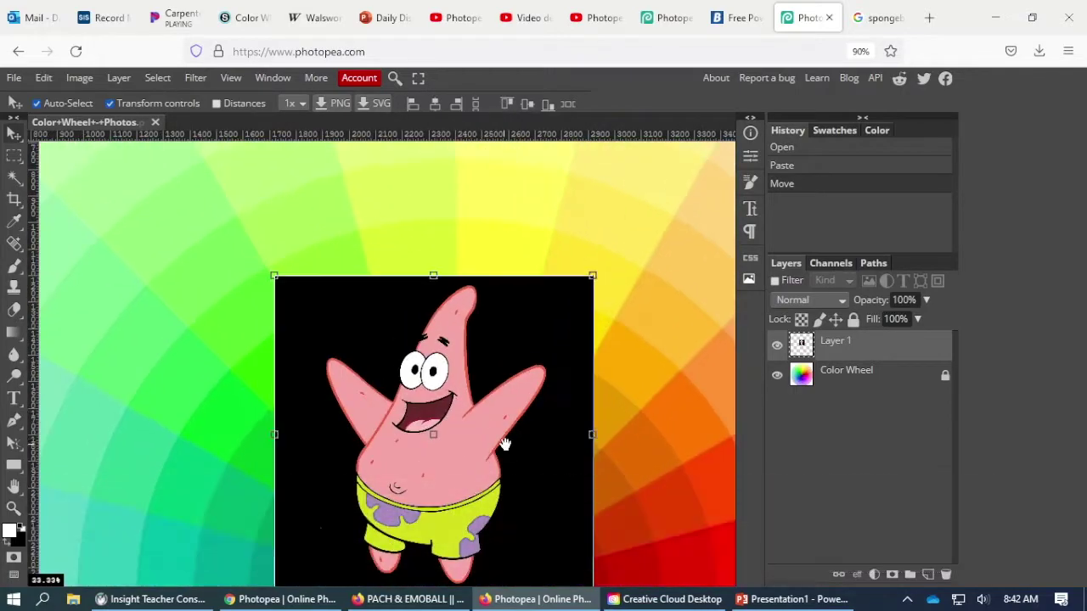
pyautogui.moveTo(501, 450); pyautogui.dragTo(451, 340)
# - Select the black background around Patrick with the Magic Wand, delete it, and clear the selection
pyautogui.click(883, 16)
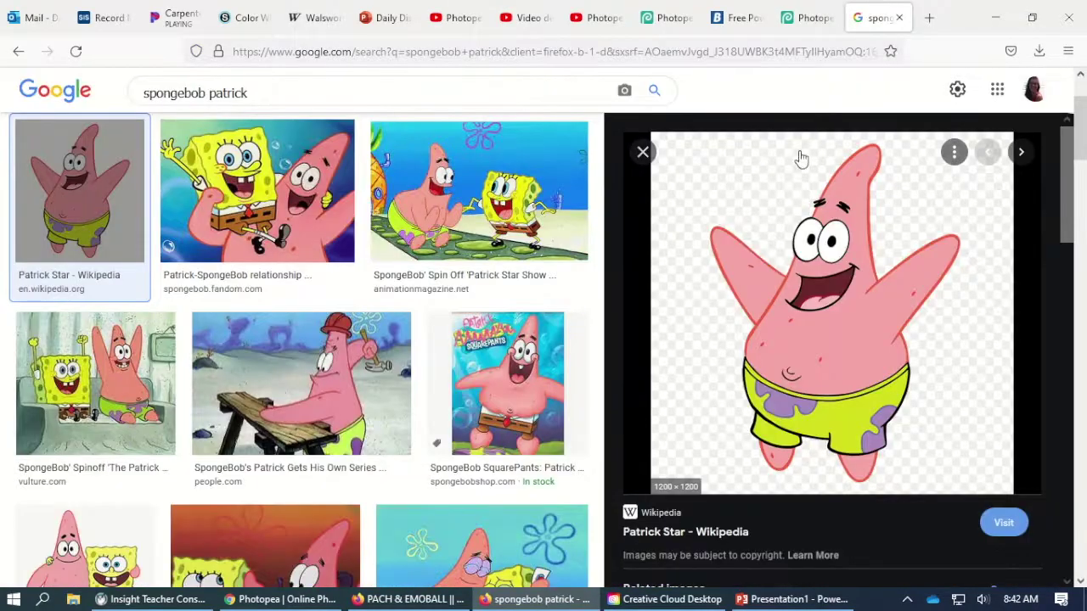
pyautogui.click(802, 17)
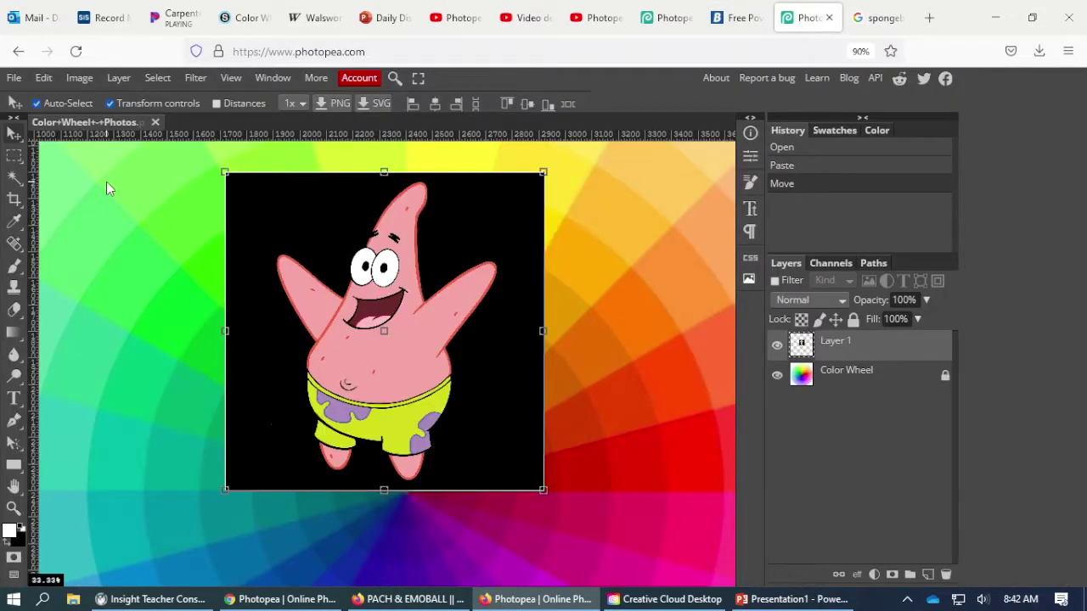
pyautogui.click(14, 182)
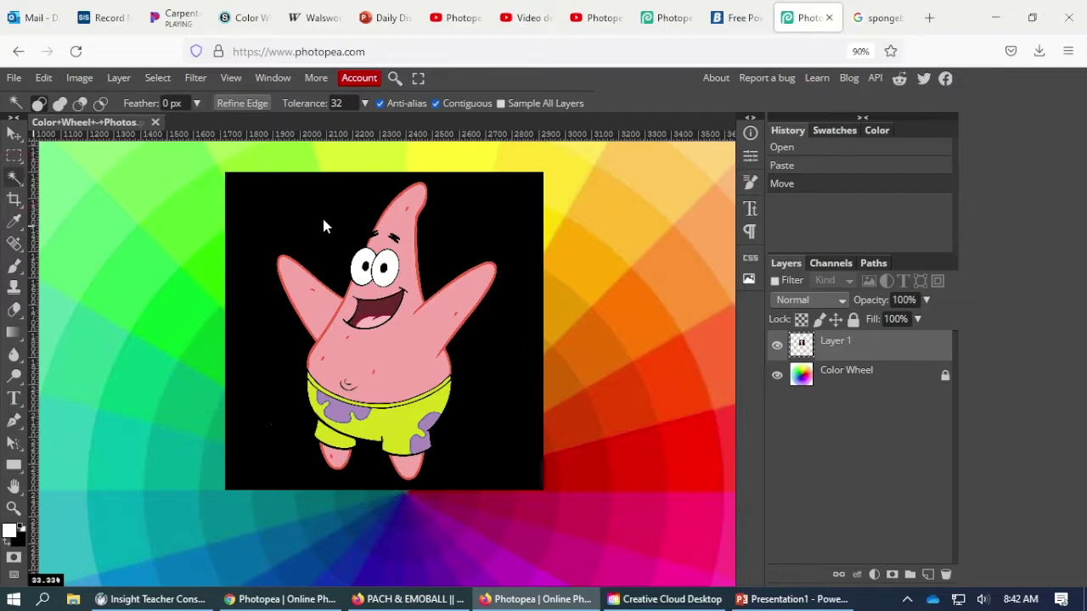
pyautogui.hotkey('ctrl', '+')
pyautogui.hotkey('ctrl', '+')
pyautogui.moveTo(392, 252); pyautogui.dragTo(449, 473)
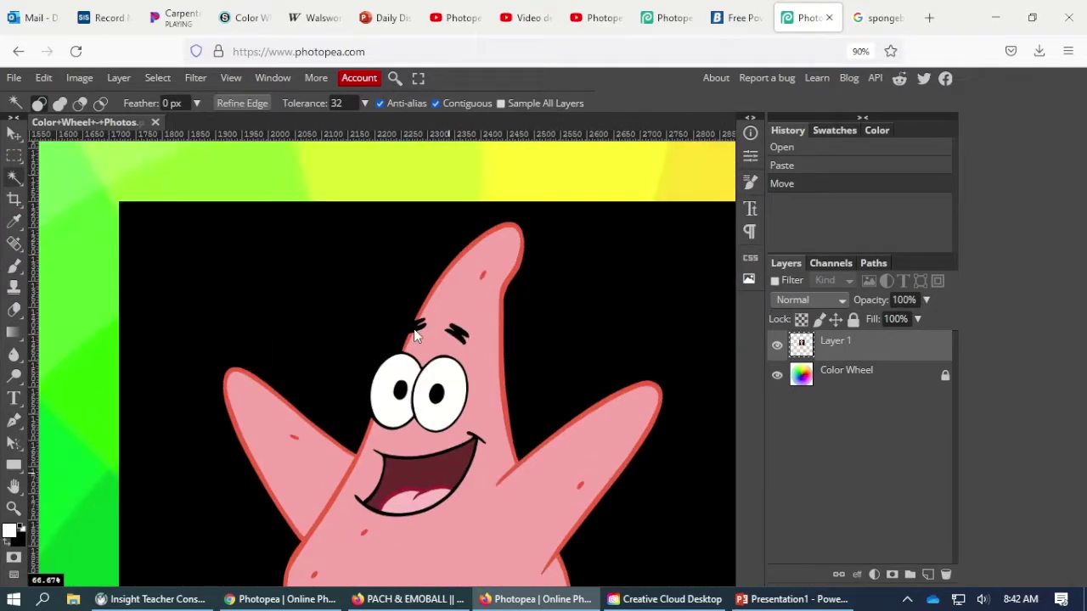
pyautogui.scroll(-2, 409, 338)
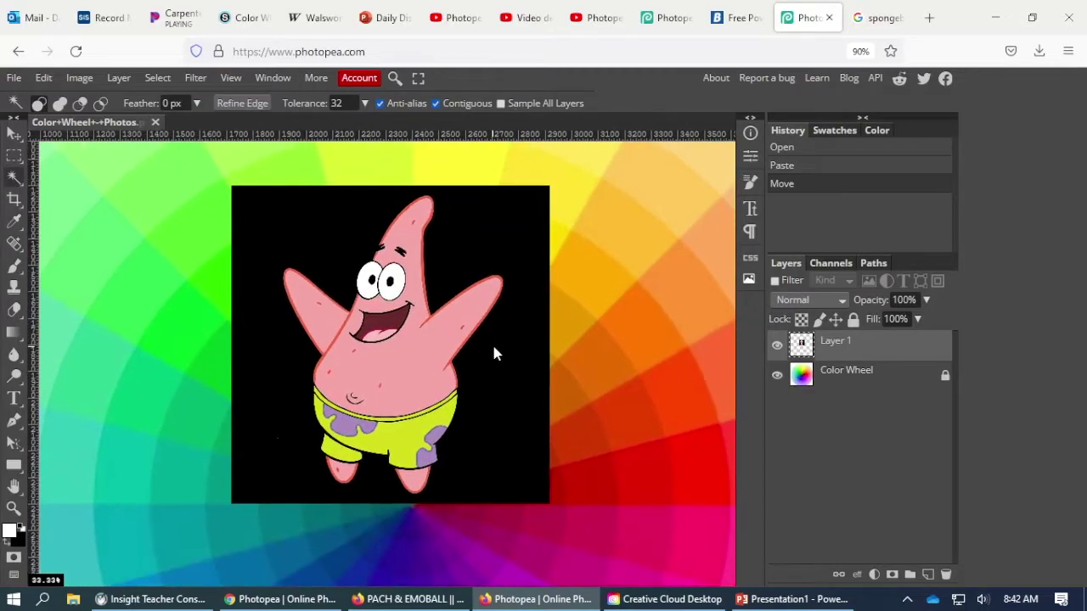
pyautogui.click(495, 353)
pyautogui.press('Delete')
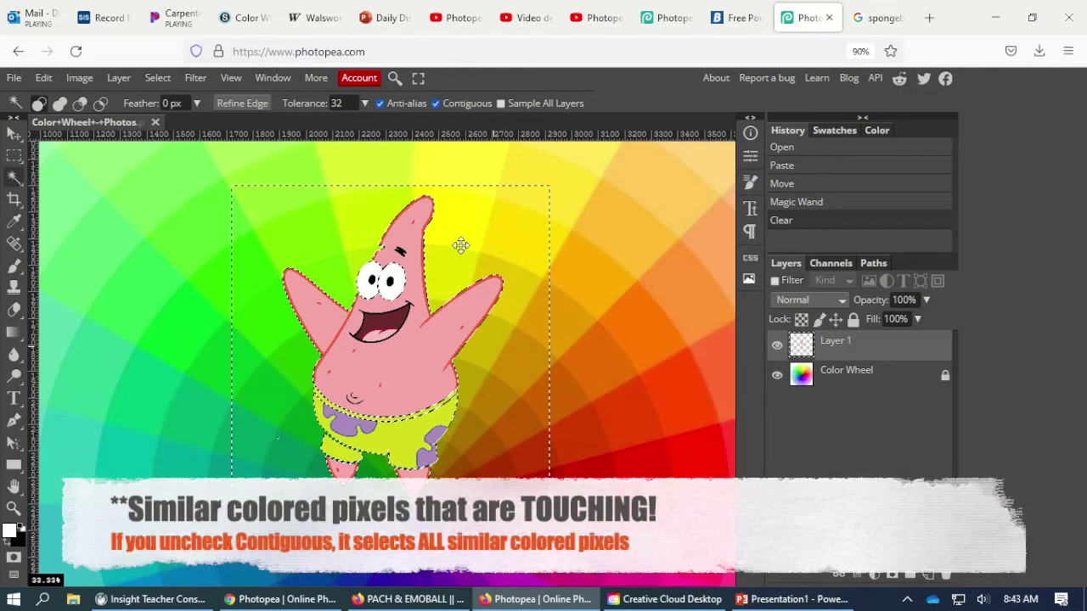
pyautogui.hotkey('ctrl', 'd')
# - Move the Patrick cutout to the pale pink segment at the wheel's outer edge and scale it to 50.77%
pyautogui.hotkey('ctrl', '+')
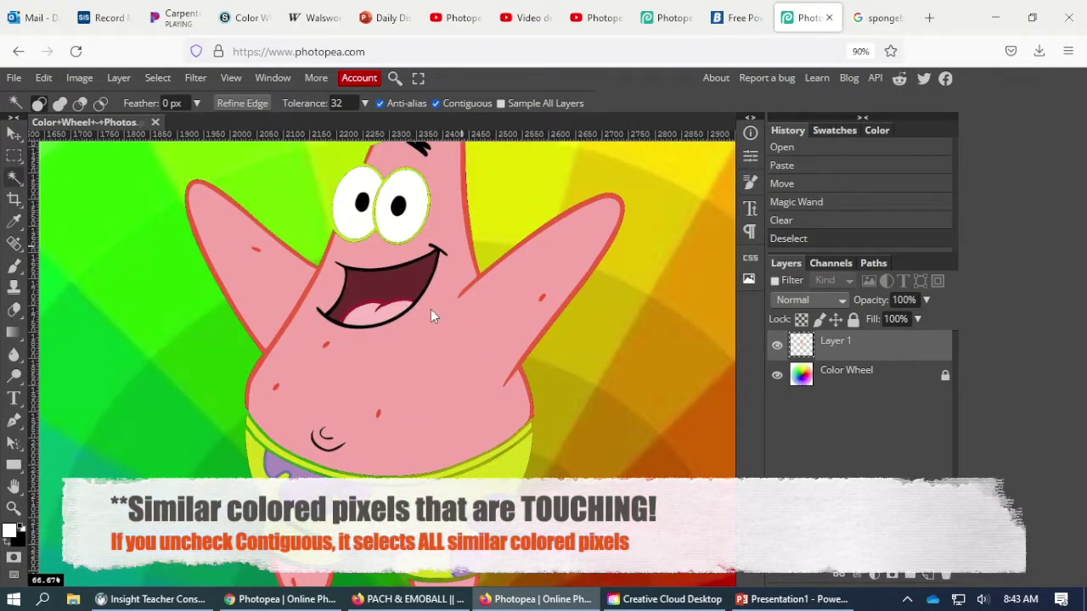
pyautogui.hotkey('ctrl', '-')
pyautogui.moveTo(519, 428); pyautogui.dragTo(258, 459)
pyautogui.click(14, 133)
pyautogui.moveTo(161, 336); pyautogui.dragTo(516, 426)
pyautogui.hscroll(5, 507, 394)
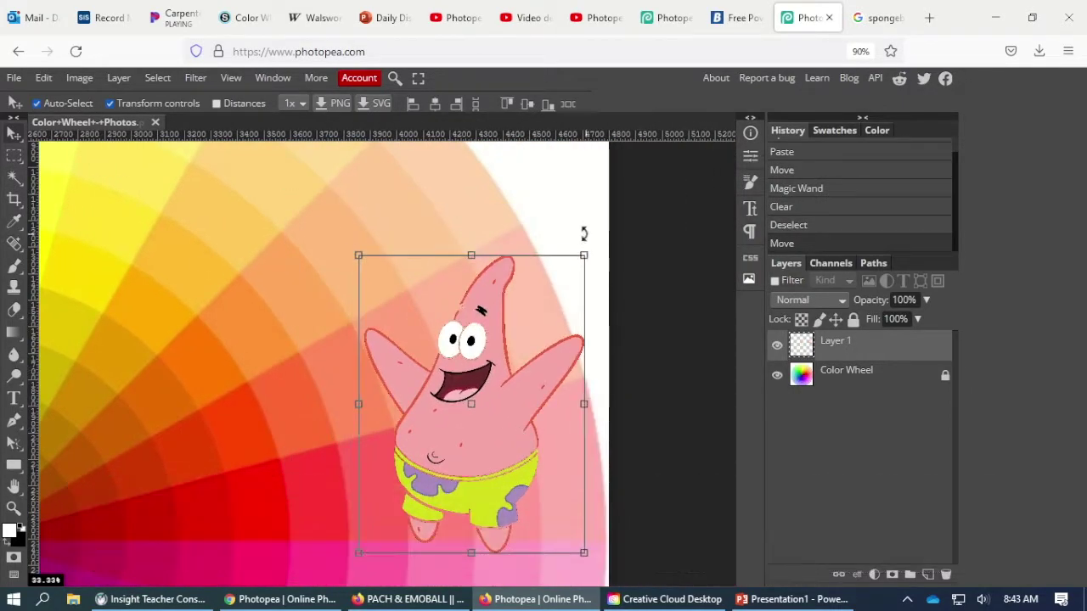
pyautogui.moveTo(583, 255); pyautogui.dragTo(471, 407)
pyautogui.moveTo(444, 490); pyautogui.dragTo(565, 477)
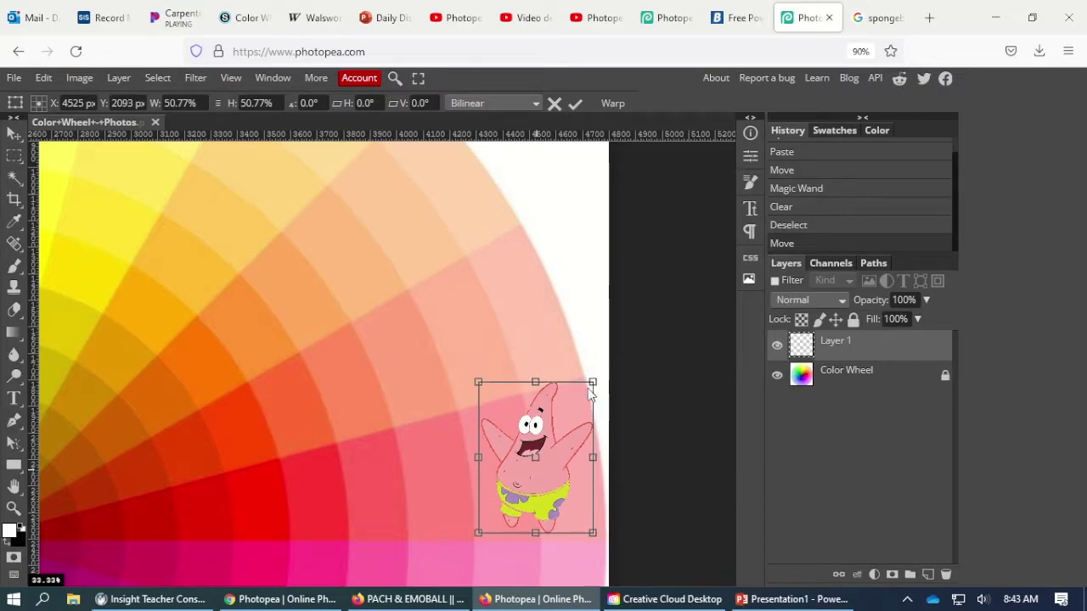
pyautogui.press('Return')
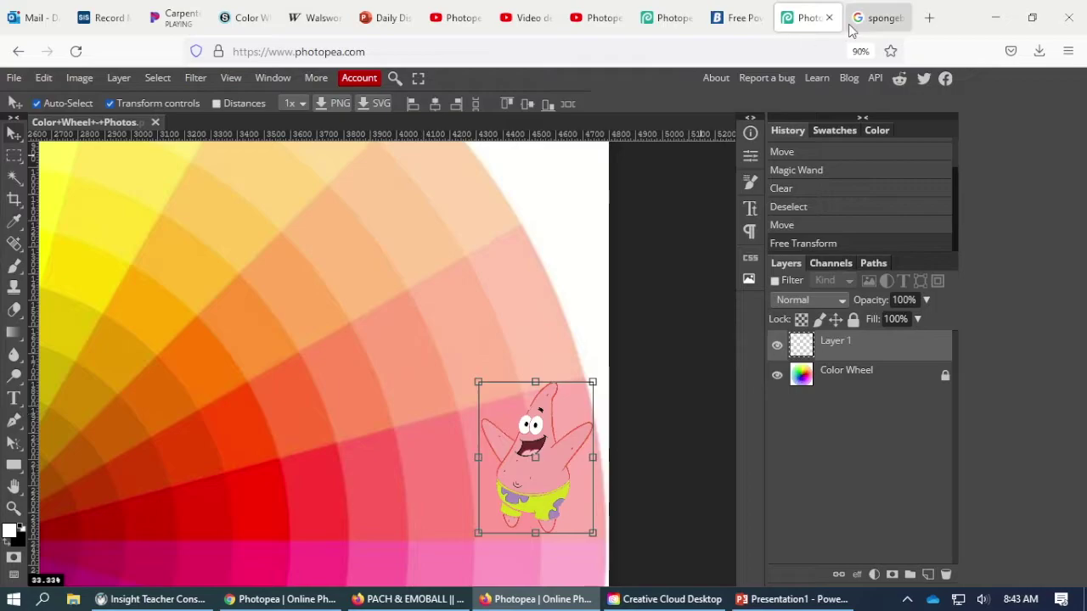
# - Switch to the Photopea project in Chrome and examine how character images are arranged by color on the wheel collage
pyautogui.click(877, 17)
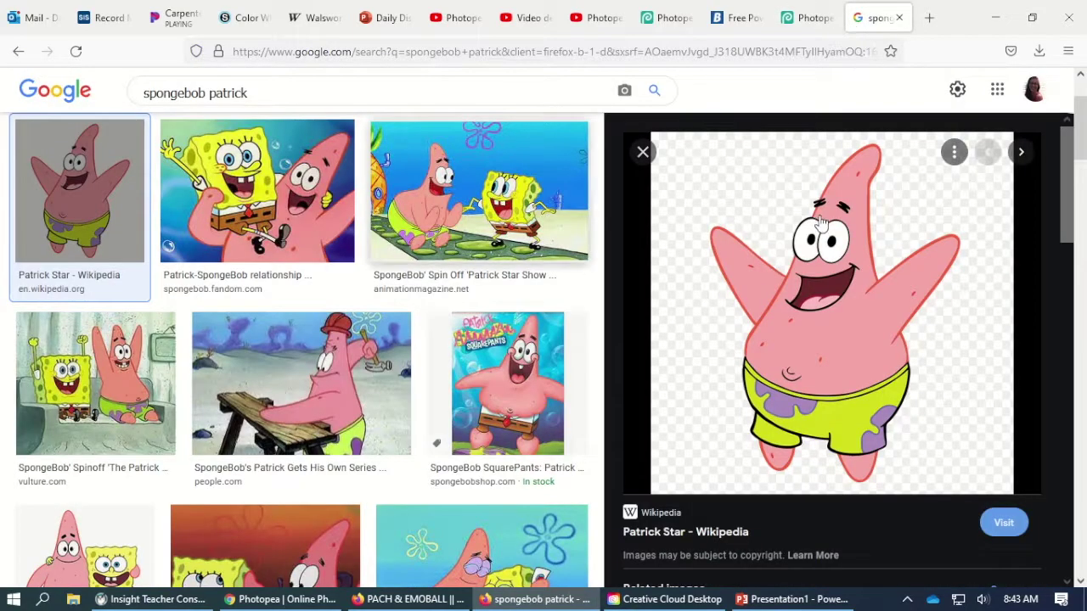
pyautogui.click(280, 599)
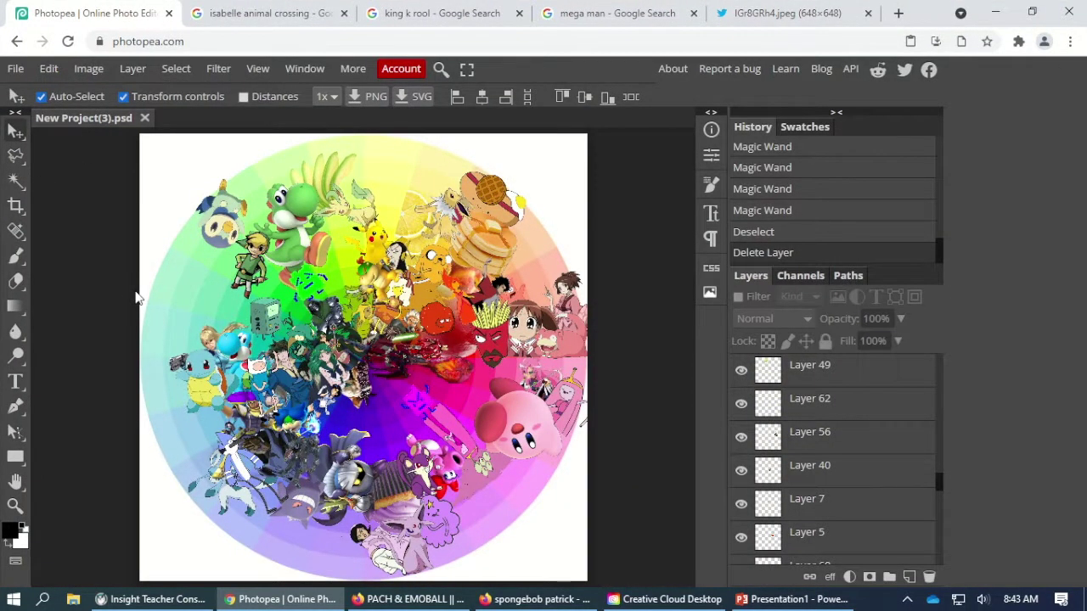
pyautogui.hotkey('ctrl', '+')
pyautogui.hotkey('ctrl', '+')
pyautogui.moveTo(570, 197); pyautogui.dragTo(621, 112)
pyautogui.moveTo(552, 397); pyautogui.dragTo(386, 514)
pyautogui.moveTo(218, 250); pyautogui.dragTo(380, 373)
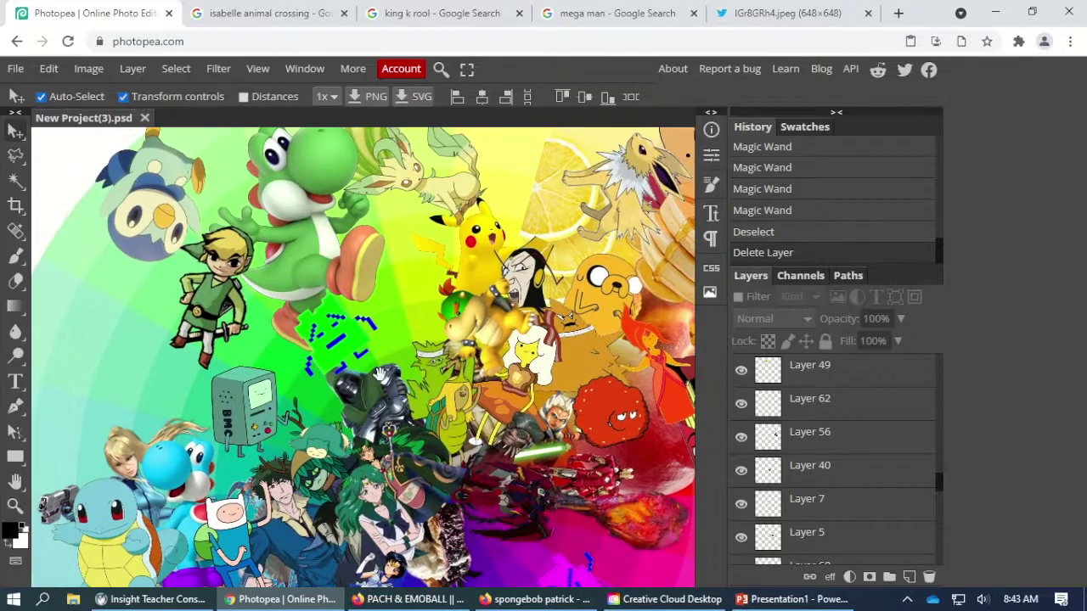
pyautogui.hotkey('ctrl', '0')
# - Copy the Isabelle (Super Smash Bros.) image from the "isabelle animal crossing" results and paste it into New Project(3).psd
pyautogui.click(270, 14)
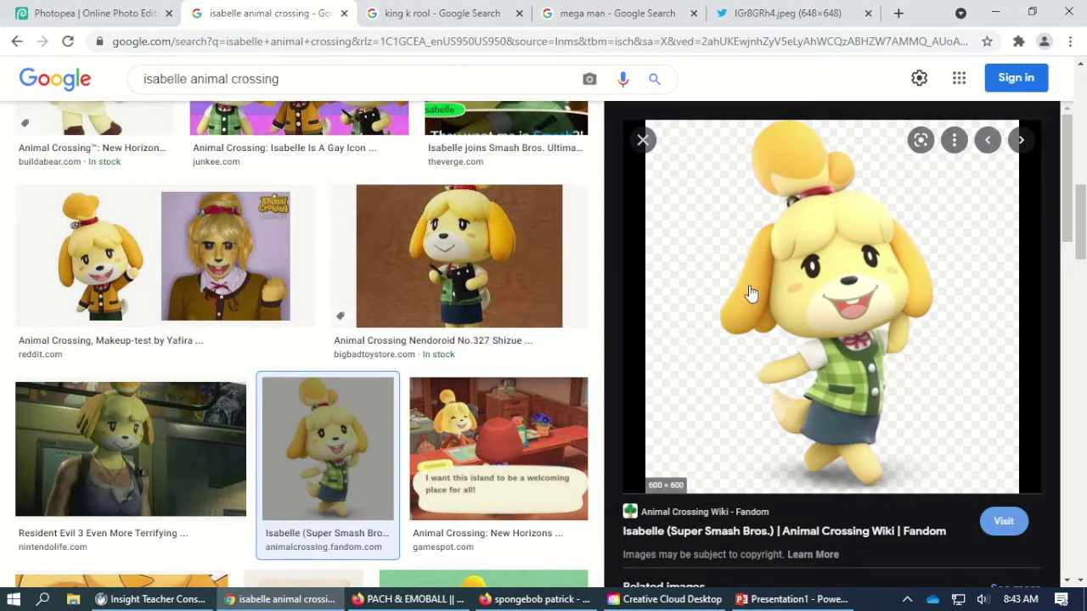
pyautogui.rightClick(820, 277)
pyautogui.click(880, 463)
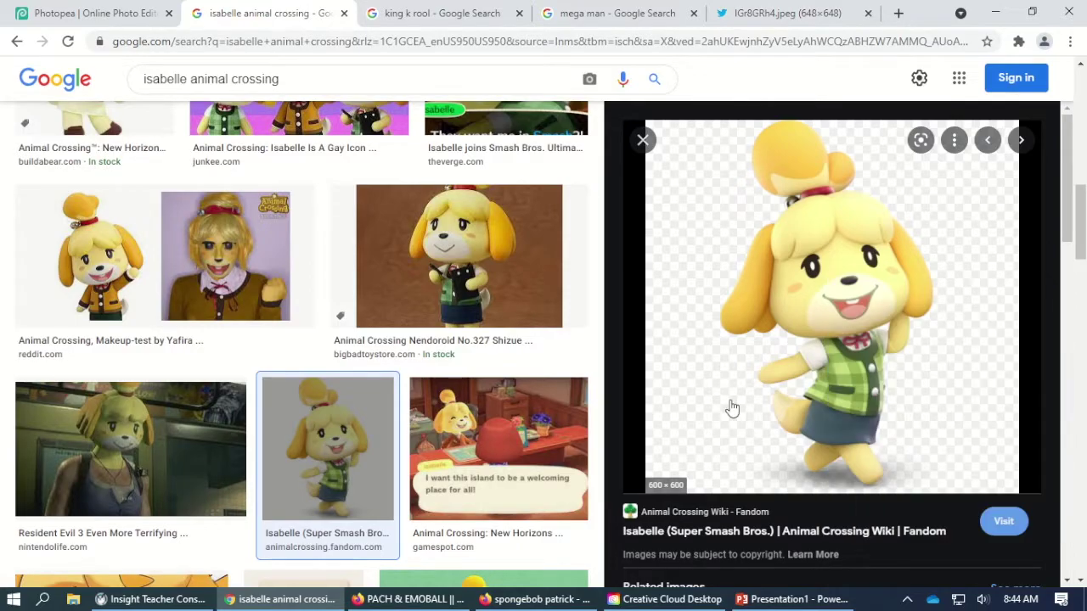
pyautogui.click(95, 17)
pyautogui.hotkey('ctrl', 'v')
# - Place the Isabelle image over the lemon slices in the wheel's yellow section, scaled to 153.89% and rotated to -18.3°
pyautogui.moveTo(174, 180); pyautogui.dragTo(212, 267)
pyautogui.scroll(3, 351, 419)
pyautogui.scroll(2, 351, 419)
pyautogui.moveTo(132, 420); pyautogui.dragTo(493, 314)
pyautogui.moveTo(564, 228); pyautogui.dragTo(607, 260)
pyautogui.moveTo(502, 269); pyautogui.dragTo(480, 231)
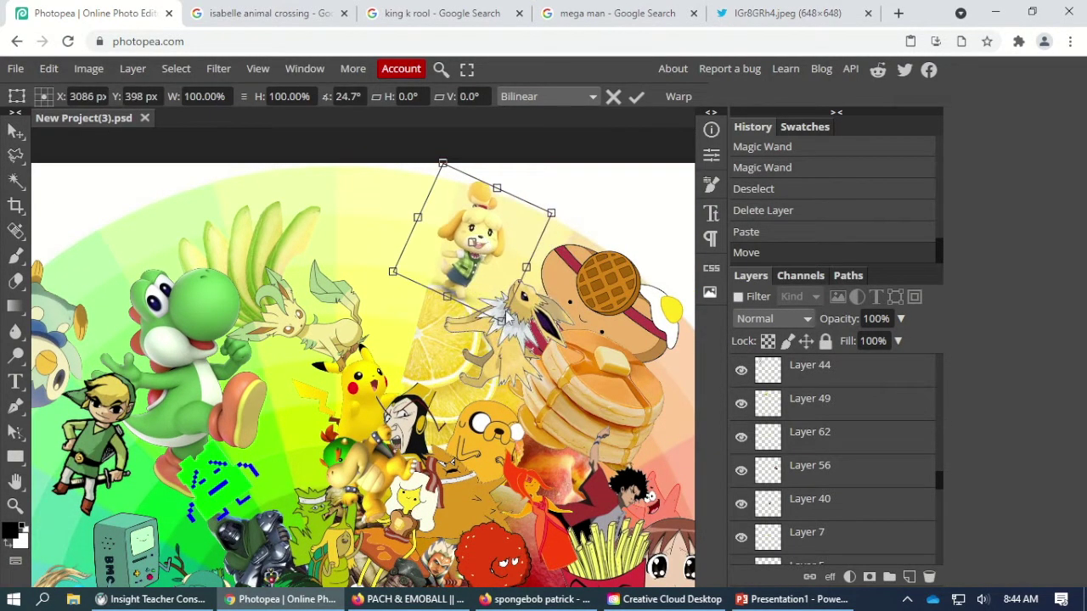
pyautogui.moveTo(503, 323); pyautogui.dragTo(534, 407)
pyautogui.moveTo(644, 248); pyautogui.dragTo(576, 153)
pyautogui.moveTo(524, 353)
pyautogui.mouseDown()
pyautogui.moveTo(539, 367)
pyautogui.moveTo(521, 341)
pyautogui.moveTo(513, 360)
pyautogui.mouseUp()
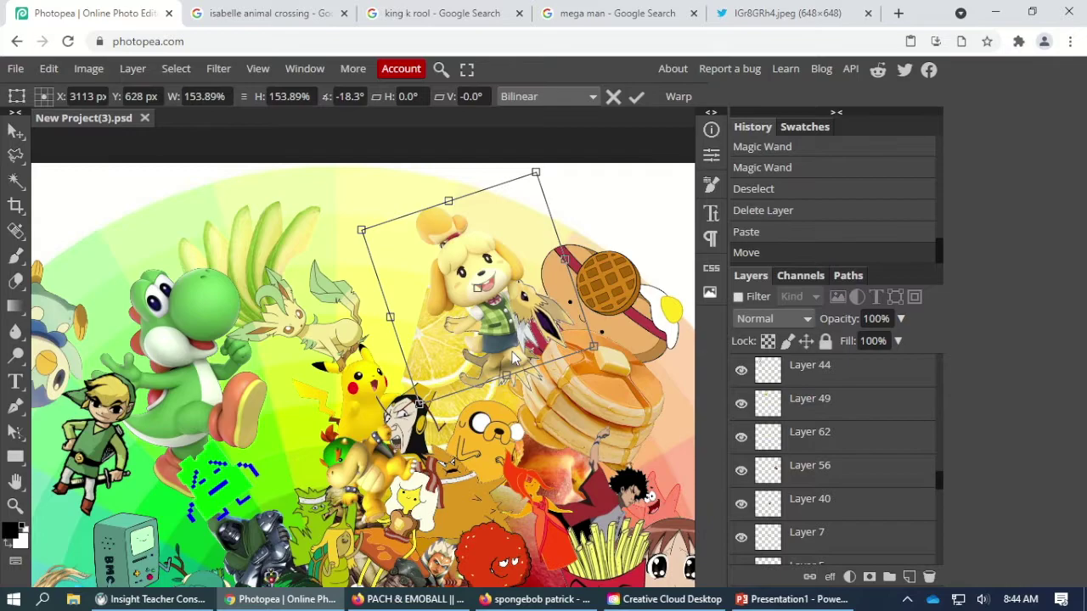
pyautogui.press('Return')
# - Send the Isabelle layer backward until it sits behind the spiky yellow Jolteon, and nudge it slightly upward
pyautogui.hotkey('ctrl', '[')
pyautogui.hotkey('ctrl', '[')
pyautogui.hotkey('ctrl', '[')
pyautogui.hotkey('ctrl', '[')
pyautogui.hotkey('ctrl', '[')
pyautogui.hotkey('ctrl', '[')
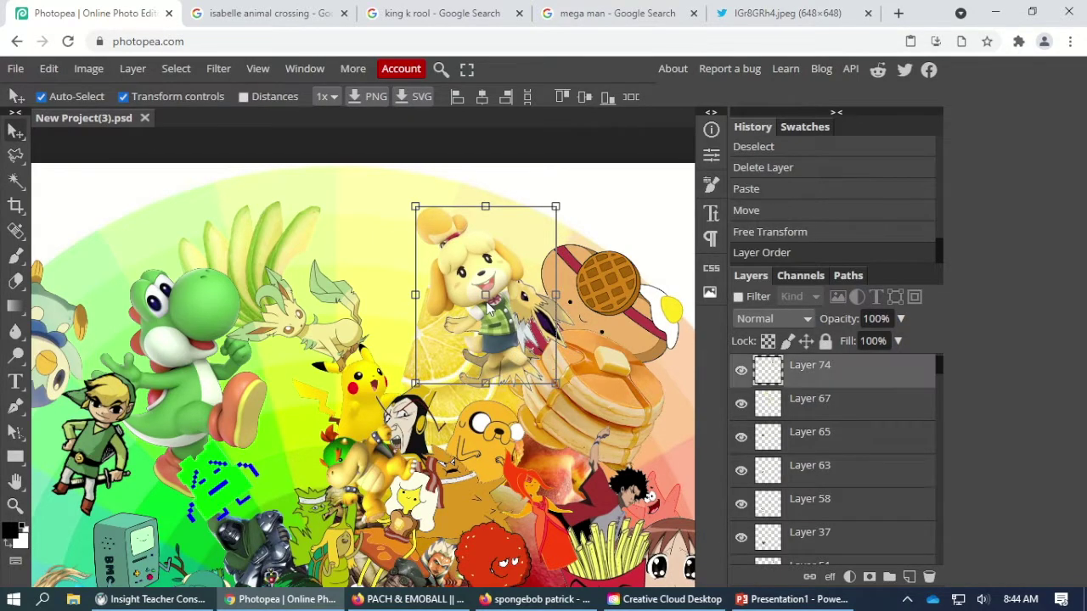
pyautogui.hotkey('ctrl', '[')
pyautogui.hotkey('ctrl', '[')
pyautogui.hotkey('ctrl', '[')
pyautogui.hotkey('ctrl', '[')
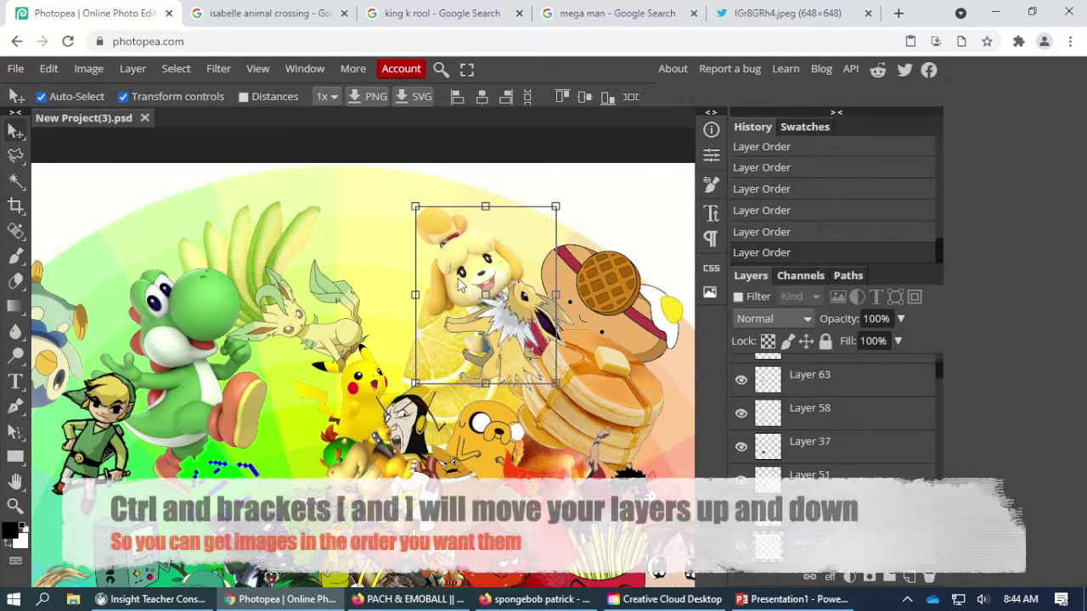
pyautogui.moveTo(471, 276); pyautogui.dragTo(468, 264)
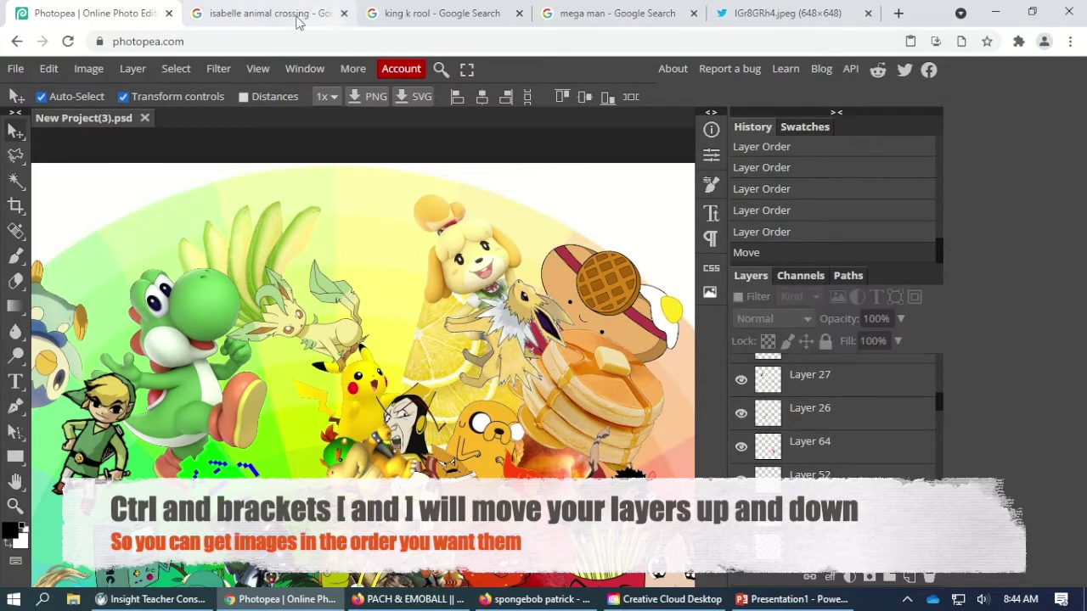
# - Copy the Super Mario Wiki King K. Rool image from the "king k rool" results and paste it into the collage
pyautogui.click(439, 12)
pyautogui.rightClick(807, 339)
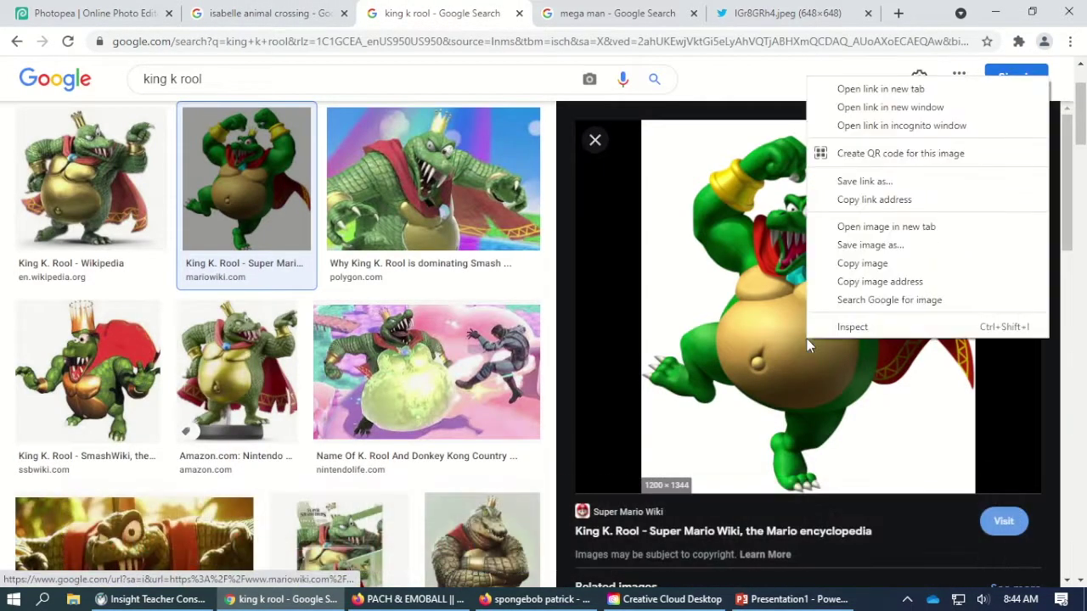
pyautogui.click(861, 263)
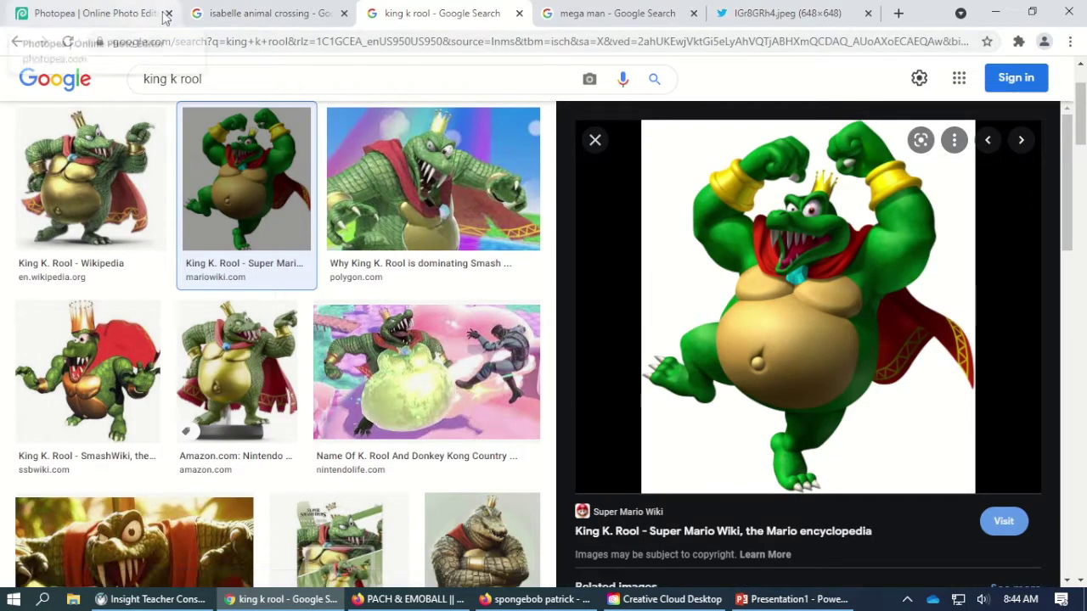
pyautogui.click(102, 16)
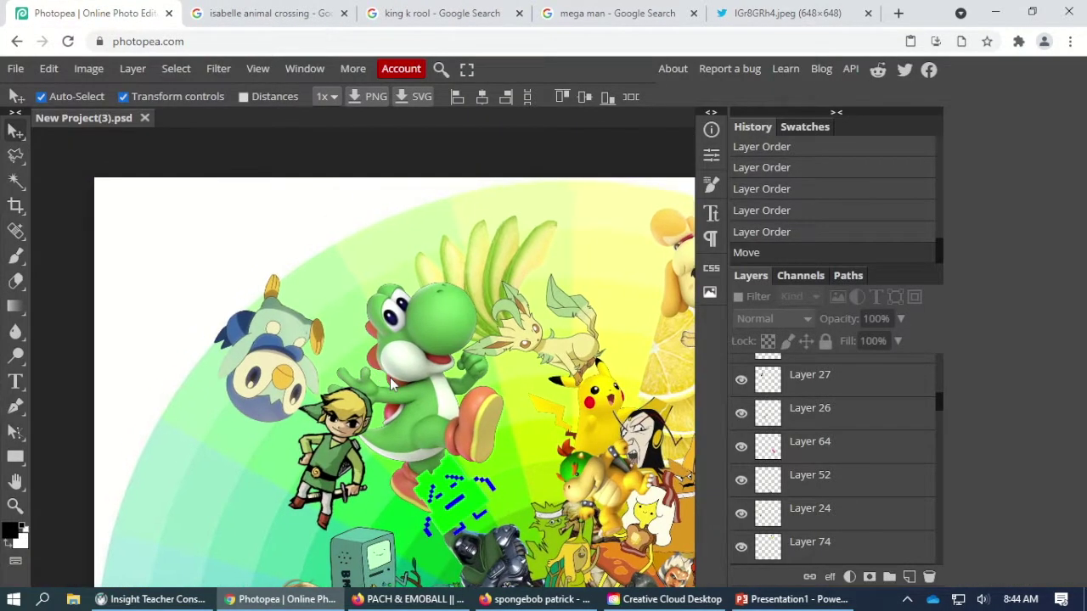
pyautogui.hotkey('ctrl', 'v')
# - Select the white background around King K. Rool with the Magic Wand at tolerance 50 and delete it
pyautogui.click(19, 181)
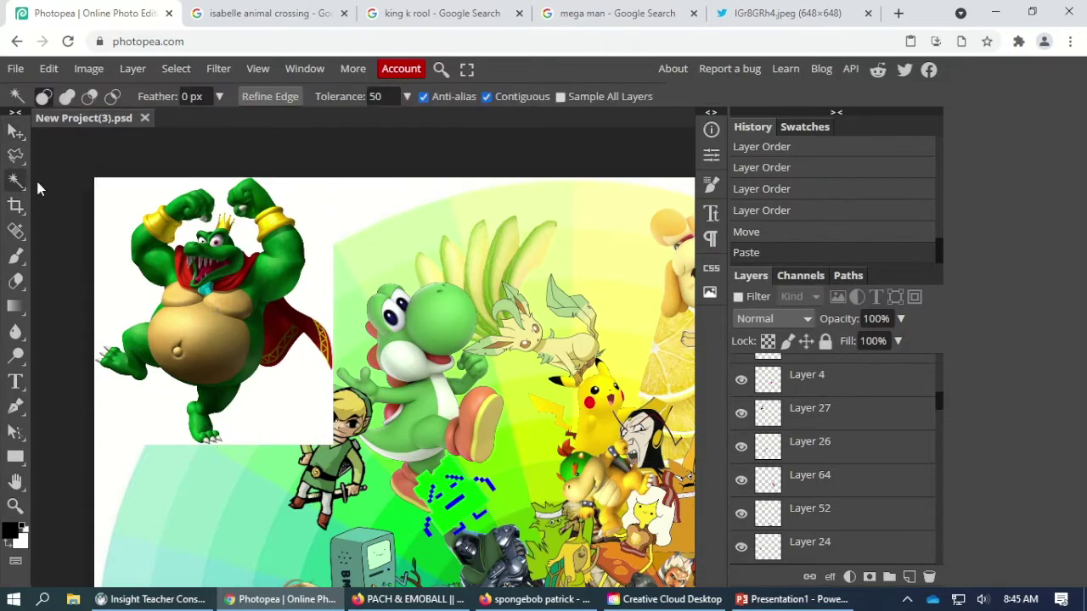
pyautogui.click(295, 410)
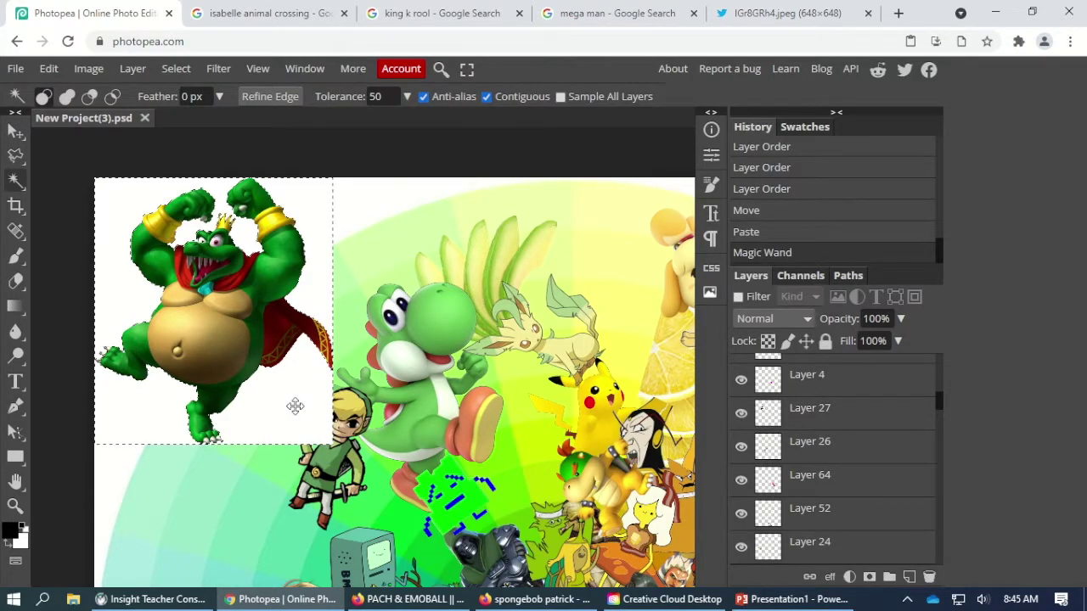
pyautogui.scroll(4, 294, 405)
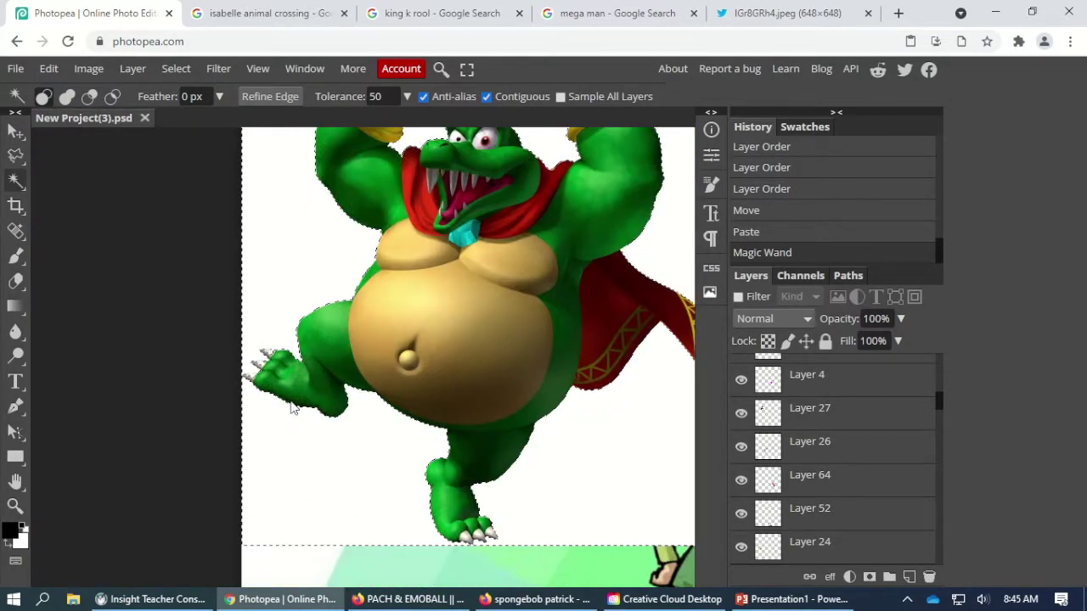
pyautogui.scroll(2, 292, 408)
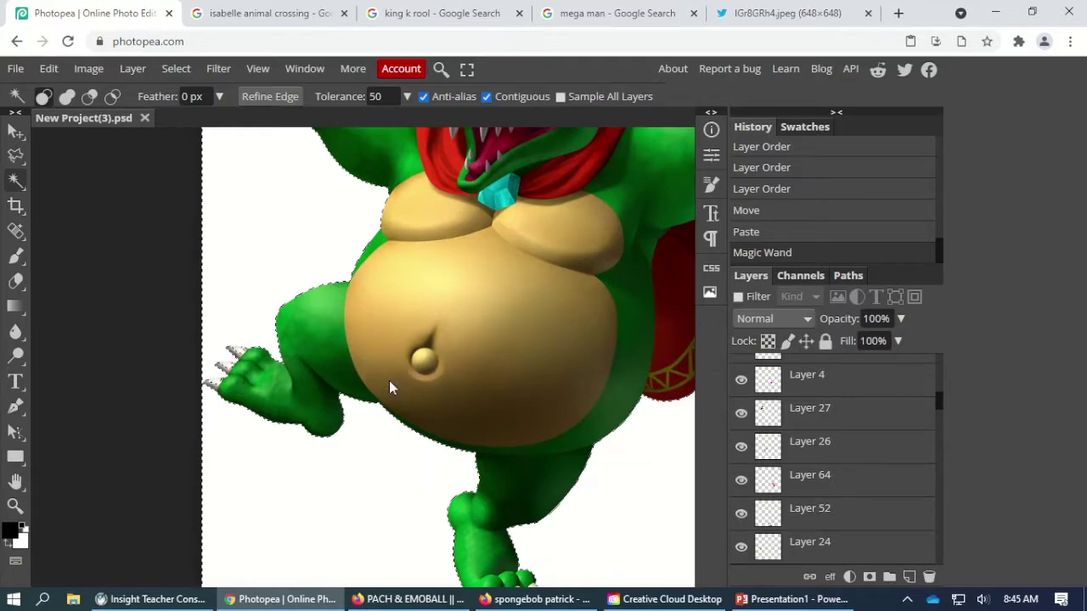
pyautogui.press('Delete')
# - Try moving the King K. Rool cutout, undo that move, and clear the selection around it
pyautogui.click(17, 132)
pyautogui.moveTo(414, 311); pyautogui.dragTo(568, 377)
pyautogui.hotkey('ctrl', 'z')
pyautogui.moveTo(474, 272); pyautogui.dragTo(463, 285)
pyautogui.scroll(-2, 435, 359)
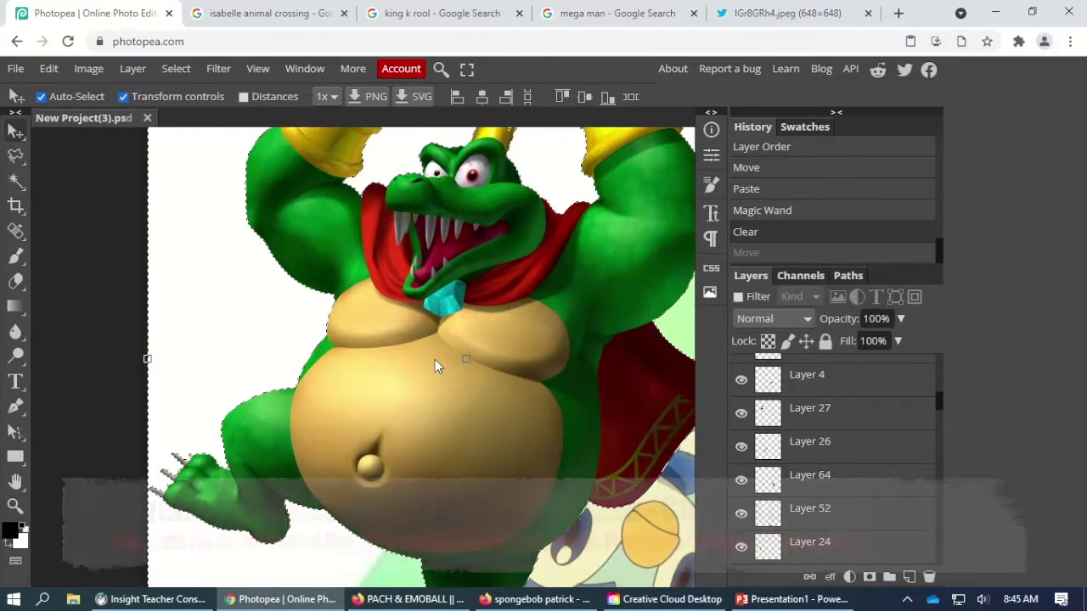
pyautogui.hotkey('ctrl', 'd')
pyautogui.scroll(-2, 435, 359)
pyautogui.hotkey('ctrl', '-')
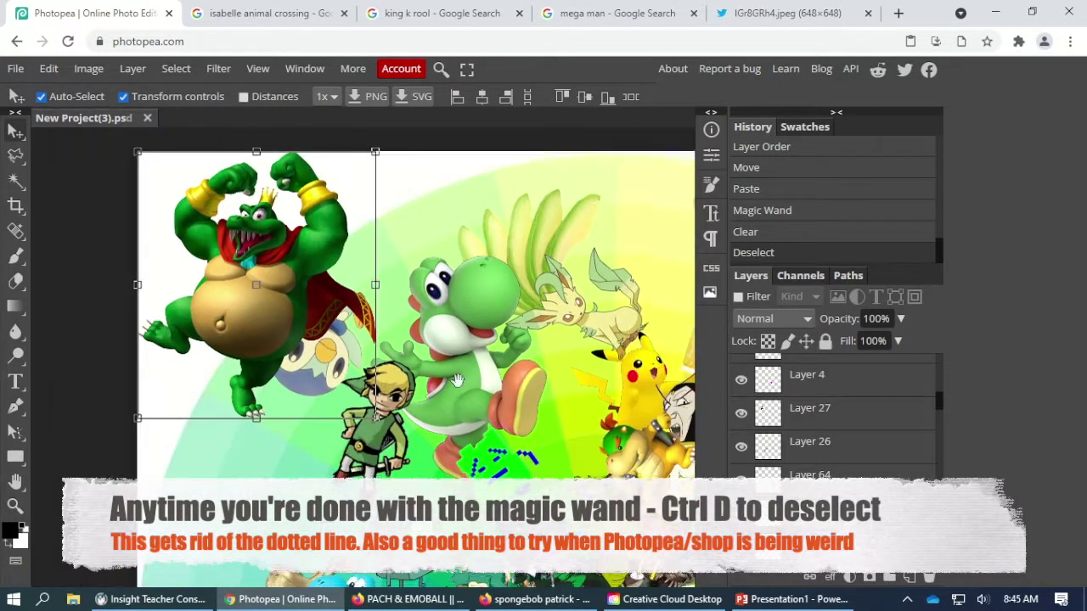
# - Place King K. Rool in the green section beside BMO, scaled to 55.73% and rotated to -67.9°
pyautogui.moveTo(456, 402); pyautogui.dragTo(429, 337)
pyautogui.moveTo(208, 261); pyautogui.dragTo(312, 387)
pyautogui.moveTo(464, 211); pyautogui.dragTo(330, 328)
pyautogui.moveTo(349, 449); pyautogui.dragTo(391, 460)
pyautogui.moveTo(418, 387); pyautogui.dragTo(448, 402)
pyautogui.moveTo(503, 521); pyautogui.dragTo(488, 511)
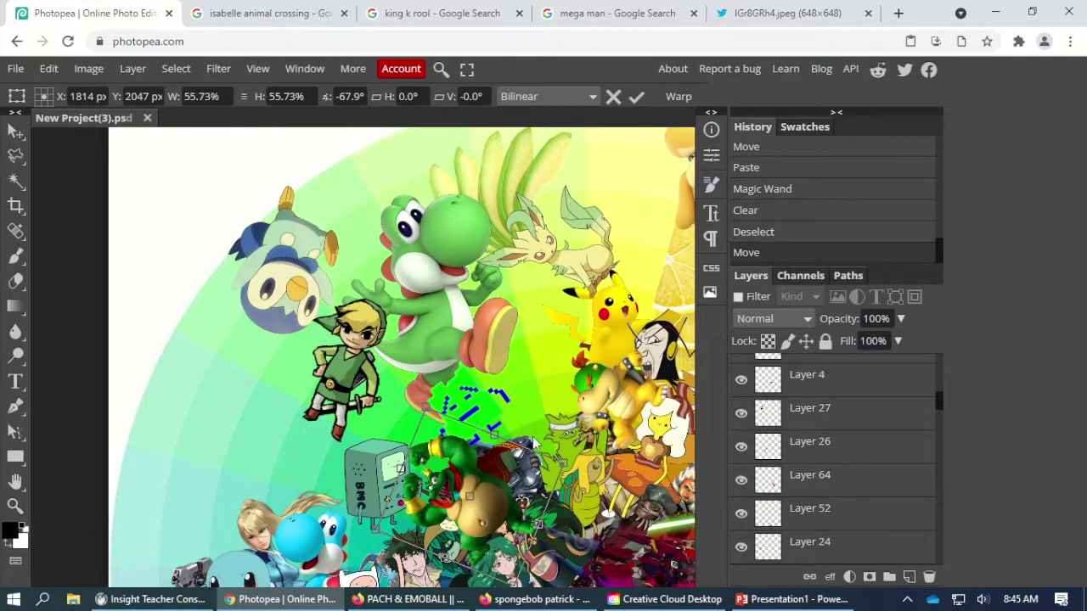
pyautogui.press('Return')
# - Send the King K. Rool layer backward until it sits behind the armored, green-hooded figure, directly below Layer 41
pyautogui.moveTo(500, 327); pyautogui.dragTo(406, 205)
pyautogui.hotkey('ctrl', '-')
pyautogui.hotkey('ctrl', '+')
pyautogui.hotkey('ctrl', '+')
pyautogui.hotkey('ctrl', '[')
pyautogui.hotkey('ctrl', '[')
pyautogui.hotkey('ctrl', '[')
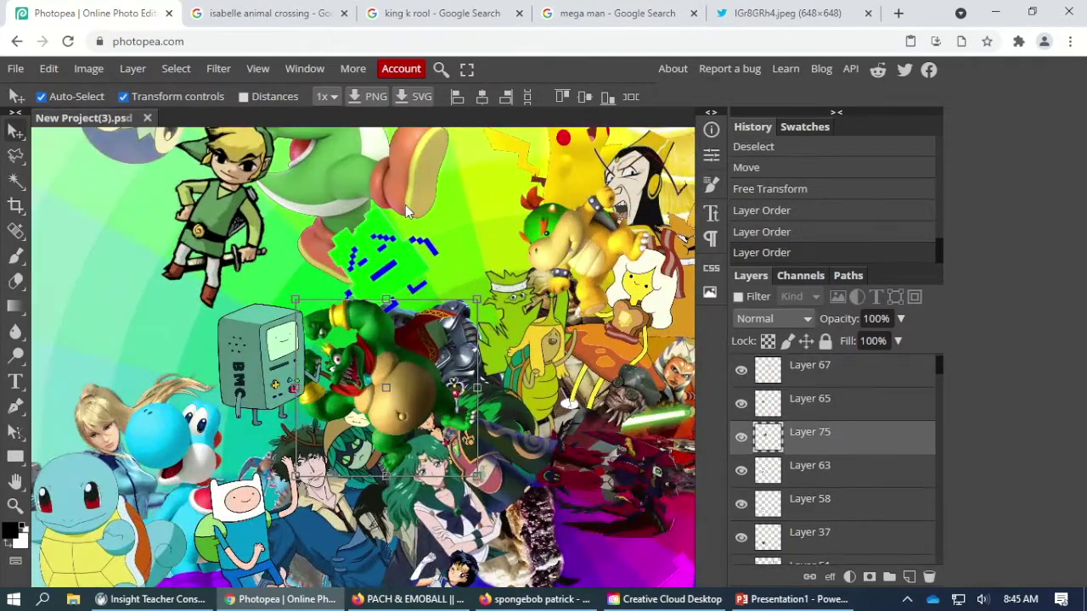
pyautogui.hotkey('ctrl', '[')
pyautogui.hotkey('ctrl', '[')
pyautogui.hotkey('ctrl', '[')
pyautogui.hotkey('ctrl', '[')
pyautogui.hotkey('ctrl', '[')
pyautogui.hotkey('ctrl', '[')
pyautogui.hotkey('ctrl', '[')
pyautogui.hotkey('ctrl', '[')
pyautogui.hotkey('ctrl', '[')
pyautogui.hotkey('ctrl', '[')
pyautogui.hotkey('ctrl', '[')
pyautogui.hotkey('ctrl', '[')
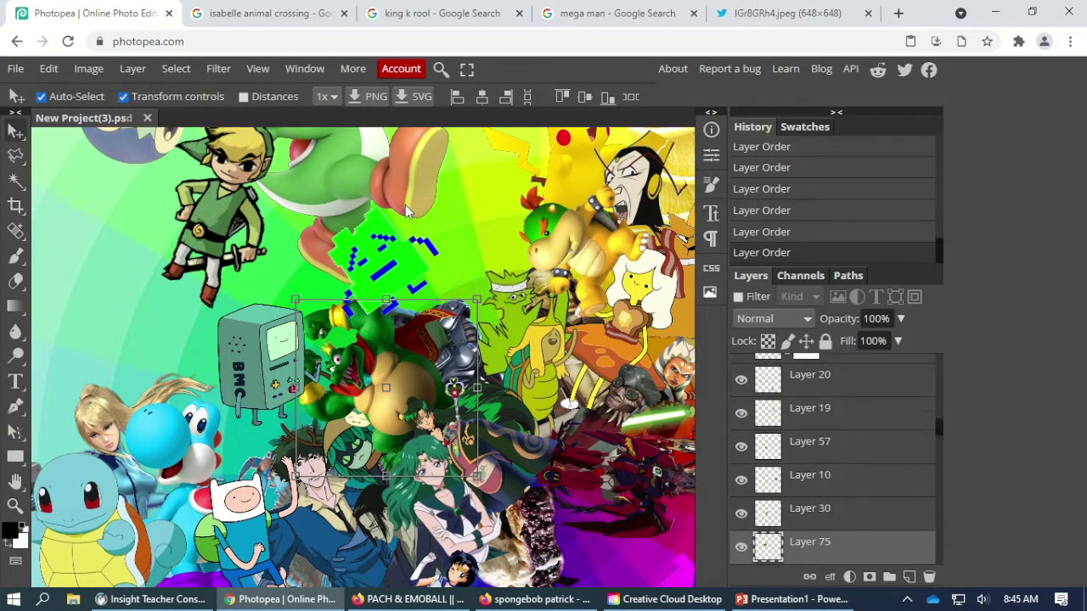
pyautogui.hotkey('ctrl', '[')
pyautogui.hotkey('ctrl', '[')
pyautogui.hotkey('ctrl', '[')
pyautogui.hotkey('ctrl', '[')
pyautogui.hotkey('ctrl', '[')
pyautogui.hotkey('ctrl', '[')
pyautogui.hotkey('ctrl', '[')
pyautogui.hotkey('ctrl', '[')
pyautogui.hotkey('ctrl', '[')
pyautogui.hotkey('ctrl', '[')
pyautogui.hotkey('ctrl', '[')
pyautogui.hotkey('ctrl', '[')
pyautogui.hotkey('ctrl', '[')
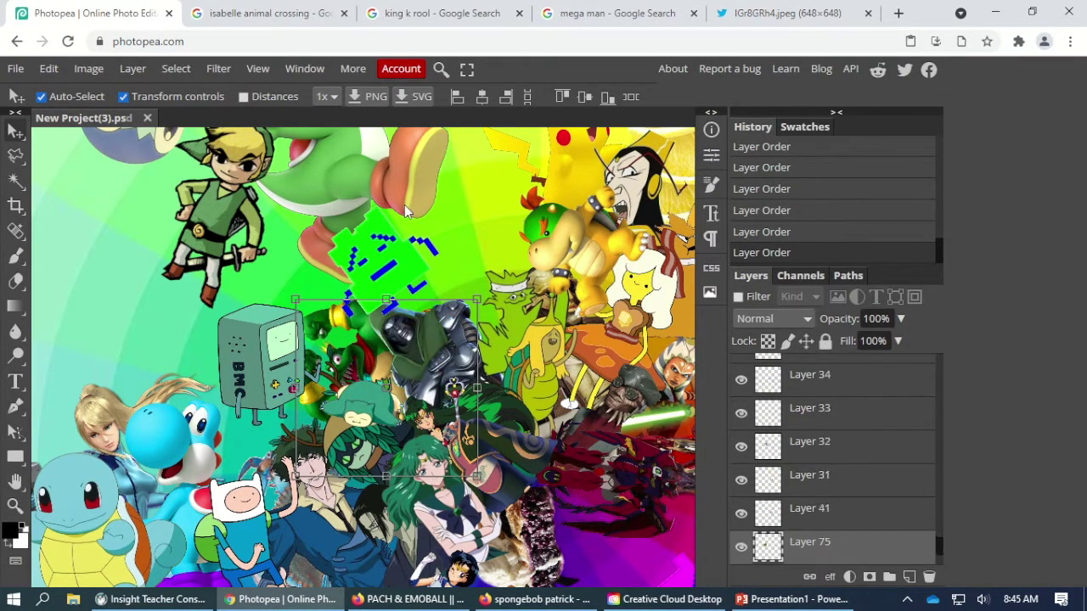
# - Rotate King K. Rool by 23.7° and nudge him so his head shows between BMO and the hooded figure
pyautogui.moveTo(347, 365); pyautogui.dragTo(343, 347)
pyautogui.moveTo(492, 261); pyautogui.dragTo(542, 312)
pyautogui.moveTo(360, 355); pyautogui.dragTo(360, 359)
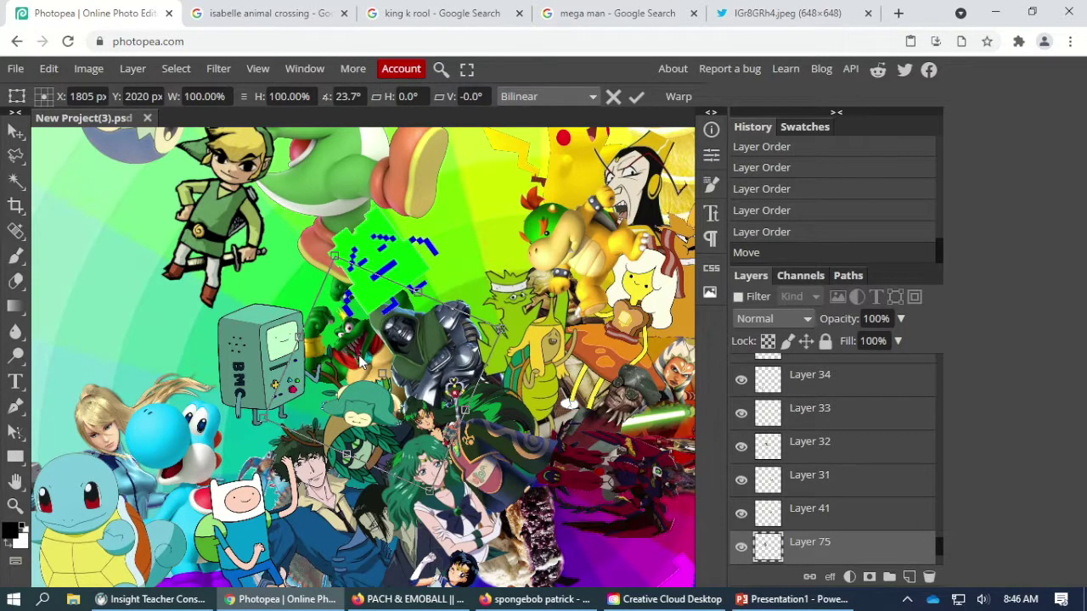
pyautogui.press('Return')
pyautogui.click(531, 298)
pyautogui.click(499, 224)
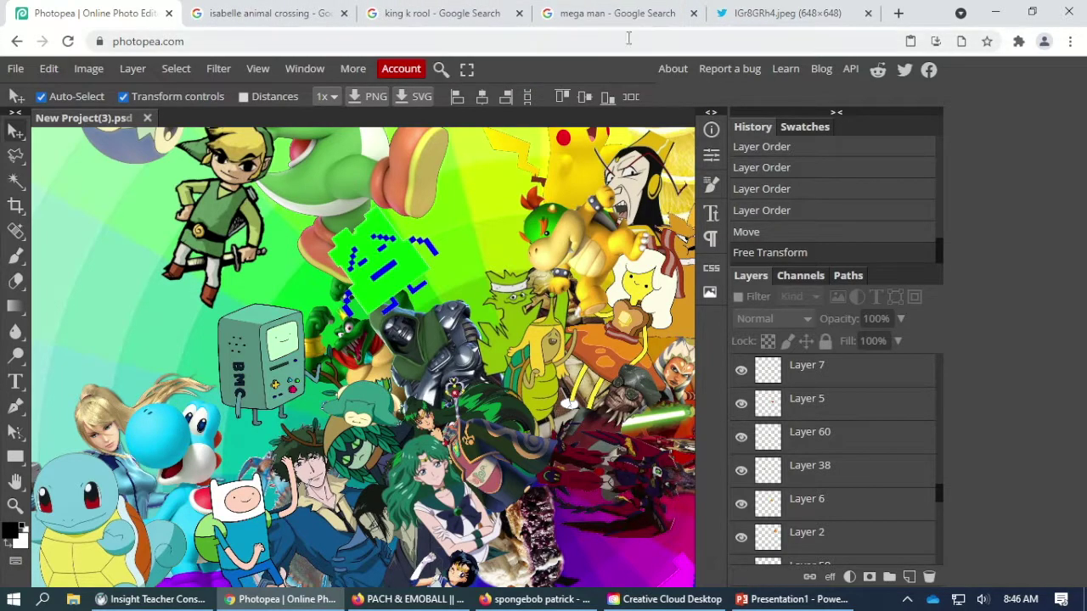
# - Copy the PngFind 8-bit Mega Man image from the "mega man" results and paste it into New Project(3).psd
pyautogui.click(605, 17)
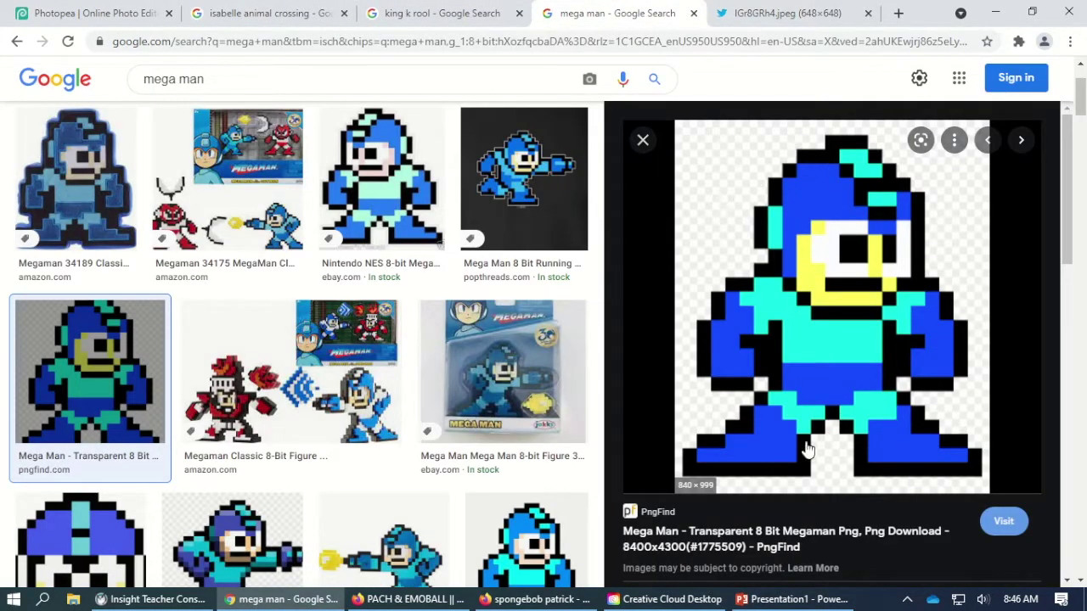
pyautogui.rightClick(819, 301)
pyautogui.click(849, 482)
pyautogui.click(94, 25)
pyautogui.moveTo(192, 254); pyautogui.dragTo(407, 564)
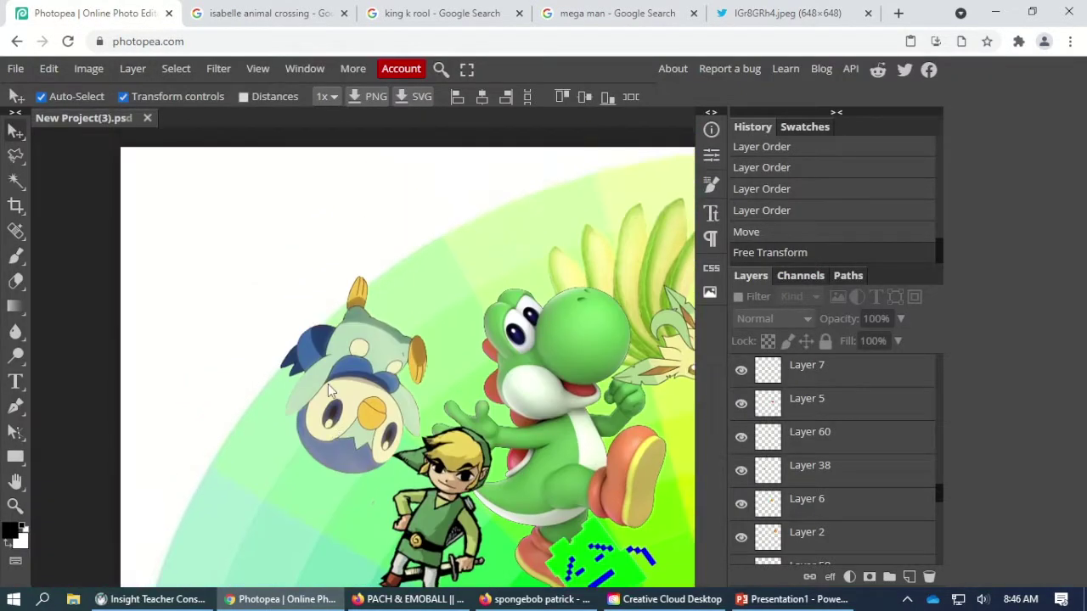
pyautogui.hotkey('ctrl', 'v')
# - Select the checkered background around Mega Man with the Magic Wand at tolerance 50 and delete it
pyautogui.scroll(4, 296, 325)
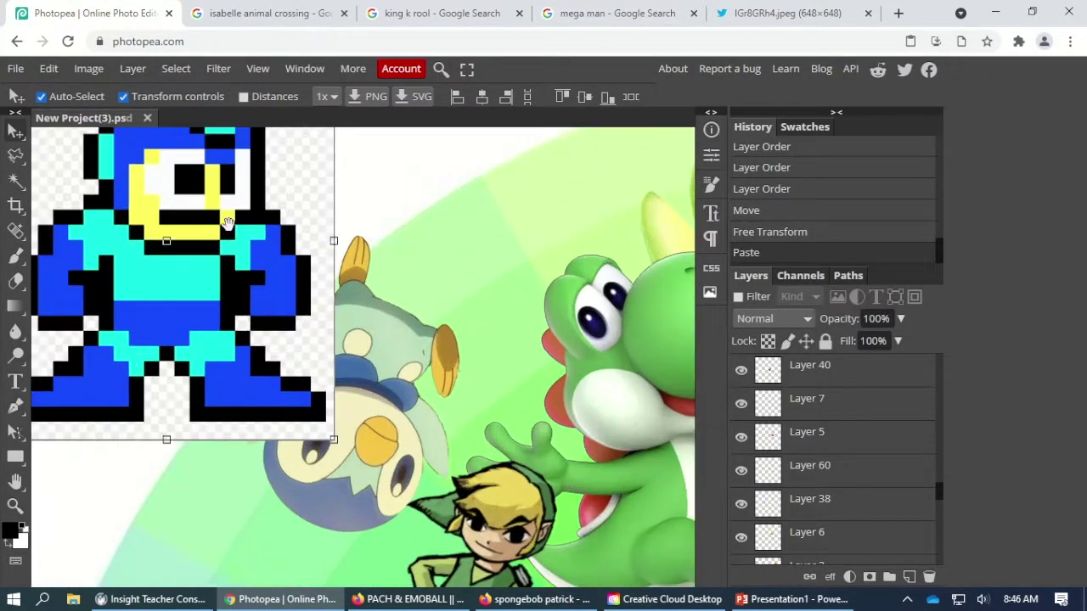
pyautogui.click(15, 182)
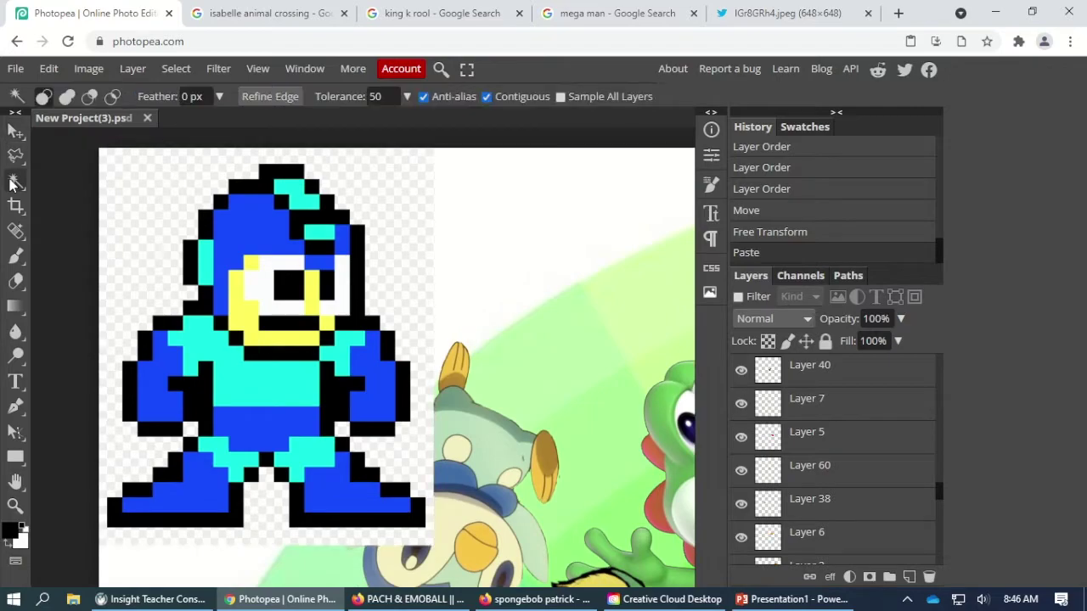
pyautogui.click(147, 216)
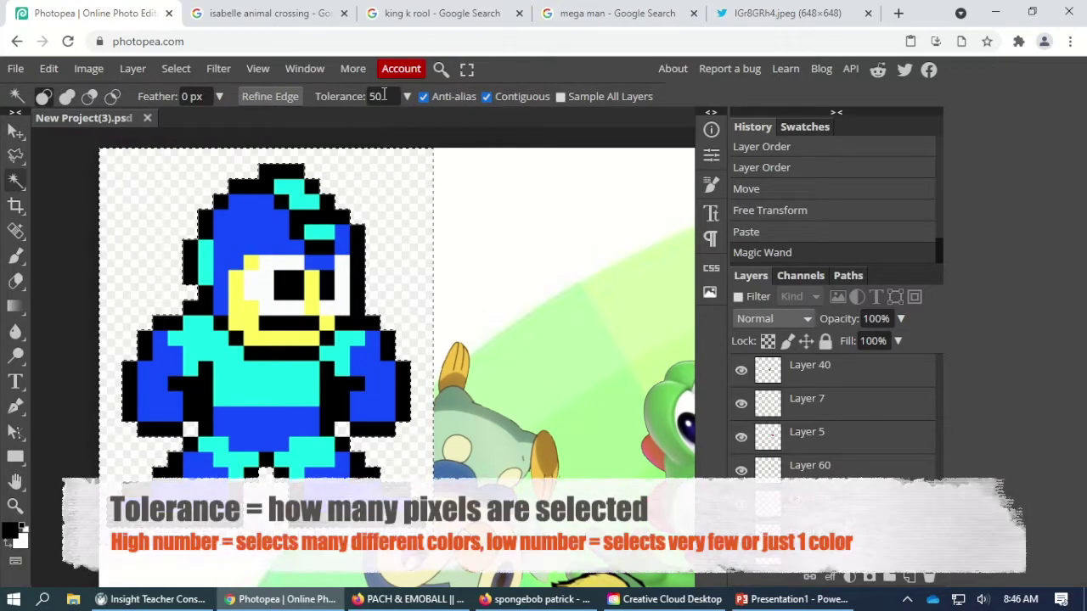
pyautogui.press('Delete')
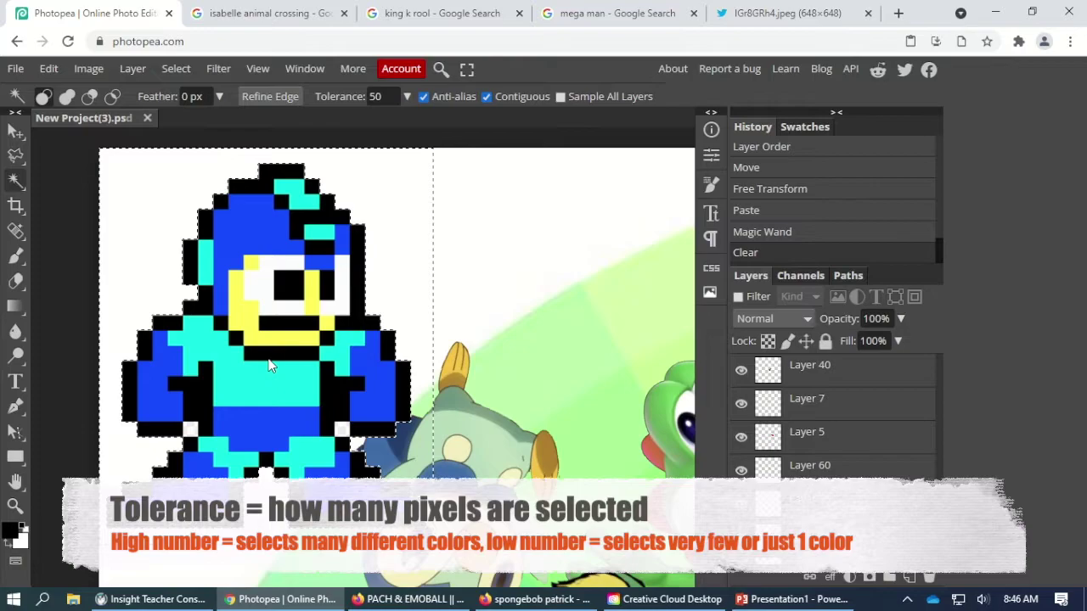
# - Delete the leftover background patches beside both of Mega Man's hands and clear the selection
pyautogui.click(189, 437)
pyautogui.hotkey('ctrl', 'd')
pyautogui.click(190, 430)
pyautogui.press('Delete')
pyautogui.click(344, 433)
pyautogui.press('Delete')
pyautogui.hotkey('ctrl', 'd')
# - Shrink and rotate Mega Man onto his side, placing him in the wheel's cyan section above Squirtle
pyautogui.press('v')
pyautogui.hotkey('ctrl', '0')
pyautogui.moveTo(192, 197); pyautogui.dragTo(242, 339)
pyautogui.moveTo(293, 282); pyautogui.dragTo(242, 325)
pyautogui.hotkey('ctrl', '+')
pyautogui.hotkey('ctrl', '+')
pyautogui.moveTo(263, 288); pyautogui.dragTo(450, 323)
pyautogui.moveTo(418, 400); pyautogui.dragTo(256, 326)
pyautogui.press('Return')
# - Send Mega Man backward behind the blonde woman and light-blue Yoshi, directly below Layer 49, and rotate him by 9.0°
pyautogui.hotkey('ctrl', '[')
pyautogui.hotkey('ctrl', '[')
pyautogui.hotkey('ctrl', '[')
pyautogui.hotkey('ctrl', '[')
pyautogui.hotkey('ctrl', '[')
pyautogui.hotkey('ctrl', '[')
pyautogui.hotkey('ctrl', '[')
pyautogui.hotkey('ctrl', '[')
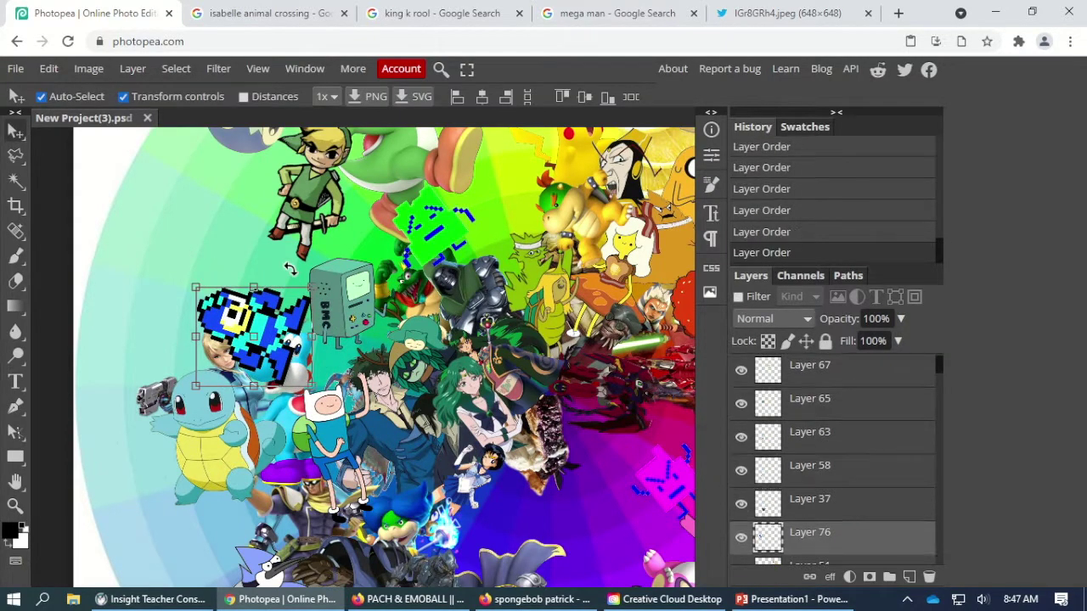
pyautogui.hotkey('ctrl', '[')
pyautogui.hotkey('ctrl', '[')
pyautogui.hotkey('ctrl', '[')
pyautogui.hotkey('ctrl', '[')
pyautogui.hotkey('ctrl', '[')
pyautogui.hotkey('ctrl', '[')
pyautogui.hotkey('ctrl', '[')
pyautogui.hotkey('ctrl', '[')
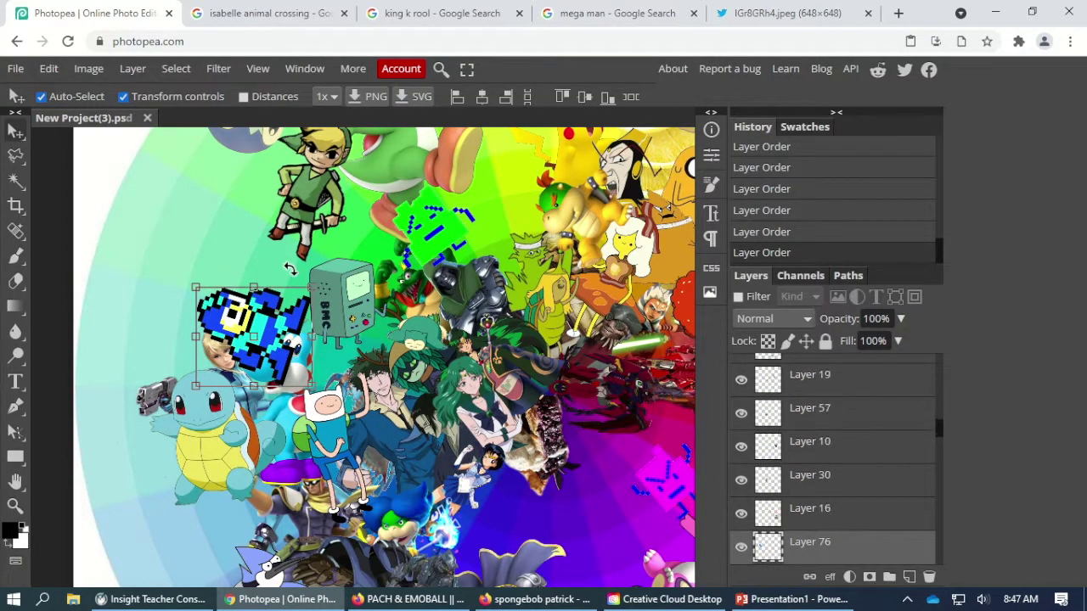
pyautogui.hotkey('ctrl', '[')
pyautogui.hotkey('ctrl', '[')
pyautogui.hotkey('ctrl', '[')
pyautogui.hotkey('ctrl', '[')
pyautogui.hotkey('ctrl', '[')
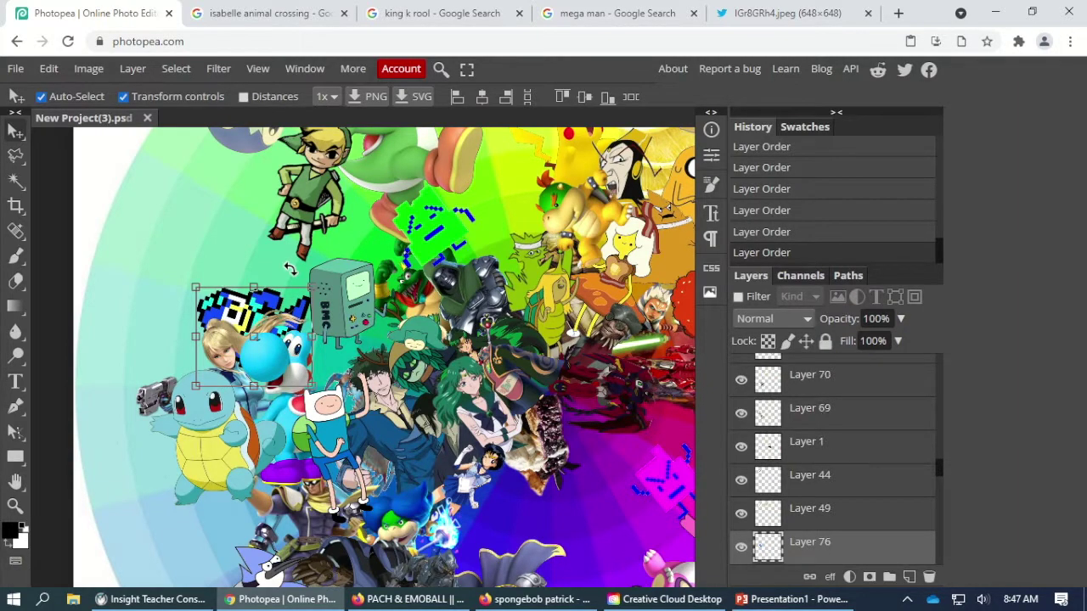
pyautogui.moveTo(322, 280); pyautogui.dragTo(338, 297)
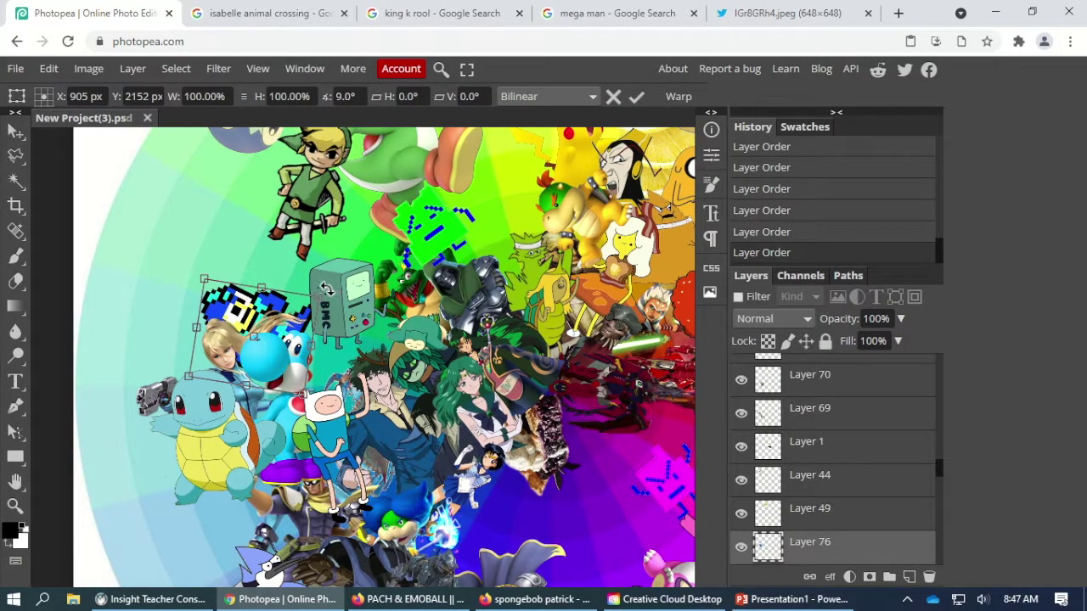
pyautogui.press('Return')
# - Copy the green-haired character image IGr8GRh4.jpeg and paste it into the collage
pyautogui.click(761, 15)
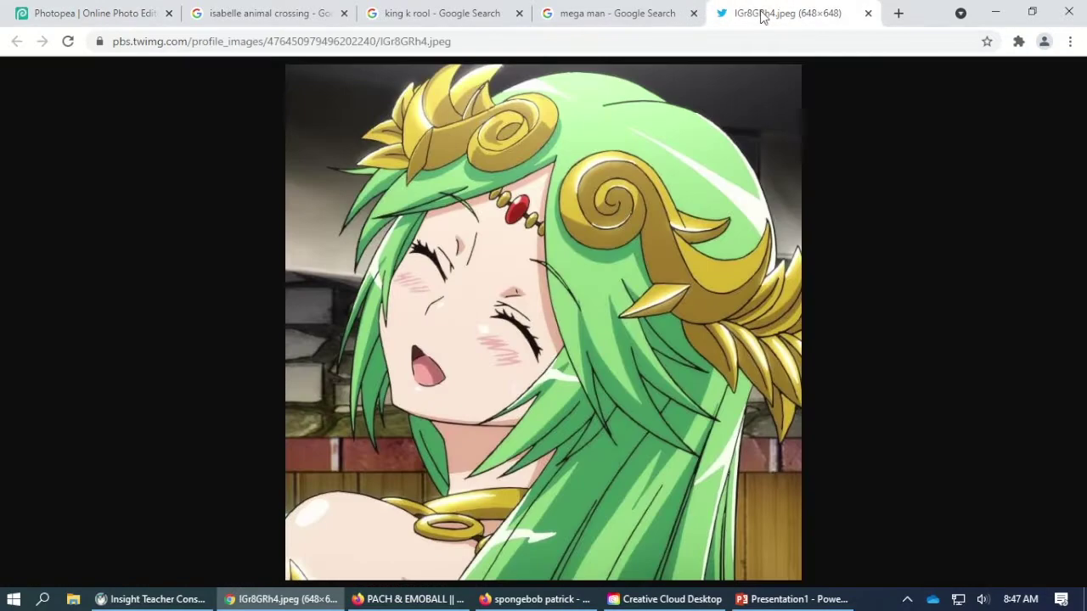
pyautogui.rightClick(629, 294)
pyautogui.click(85, 13)
pyautogui.scroll(4, 236, 342)
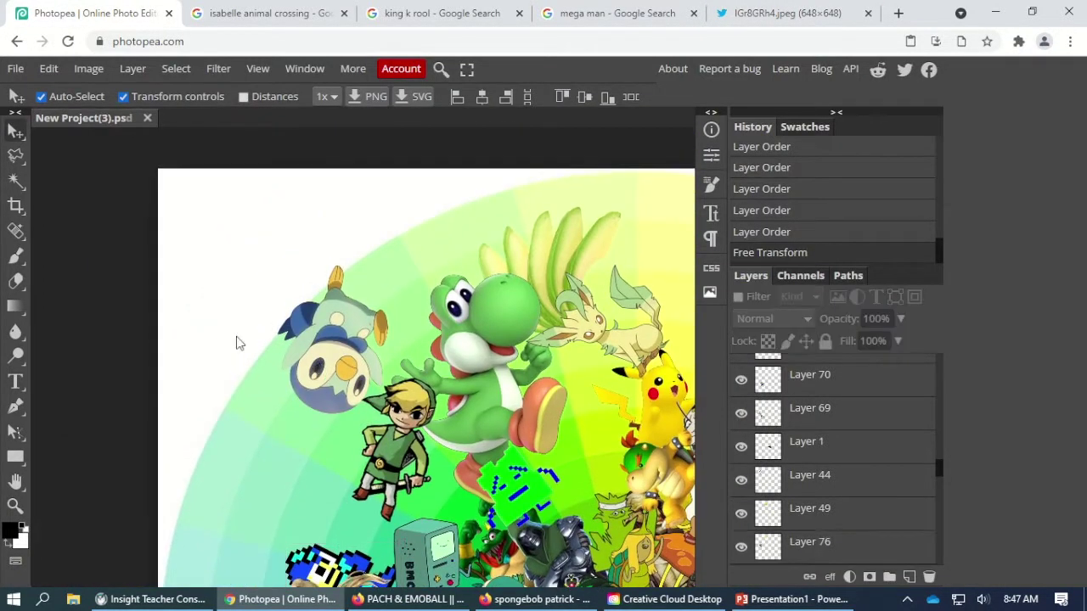
pyautogui.hotkey('ctrl', 'v')
# - Select the background areas around the green-haired character with additive Magic Wand selections at tolerance 50
pyautogui.scroll(3, 222, 251)
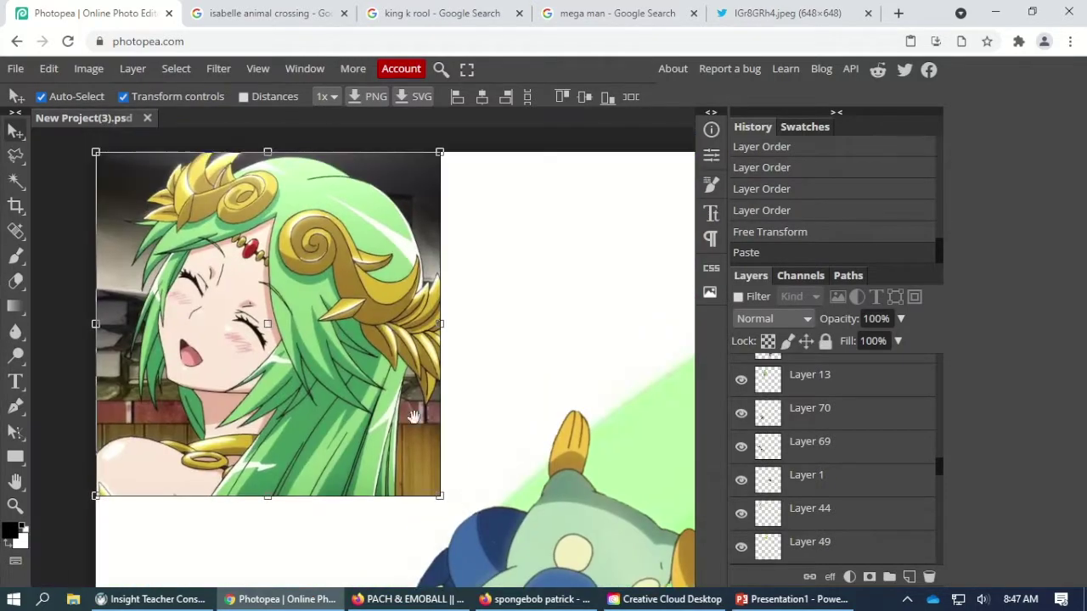
pyautogui.click(16, 181)
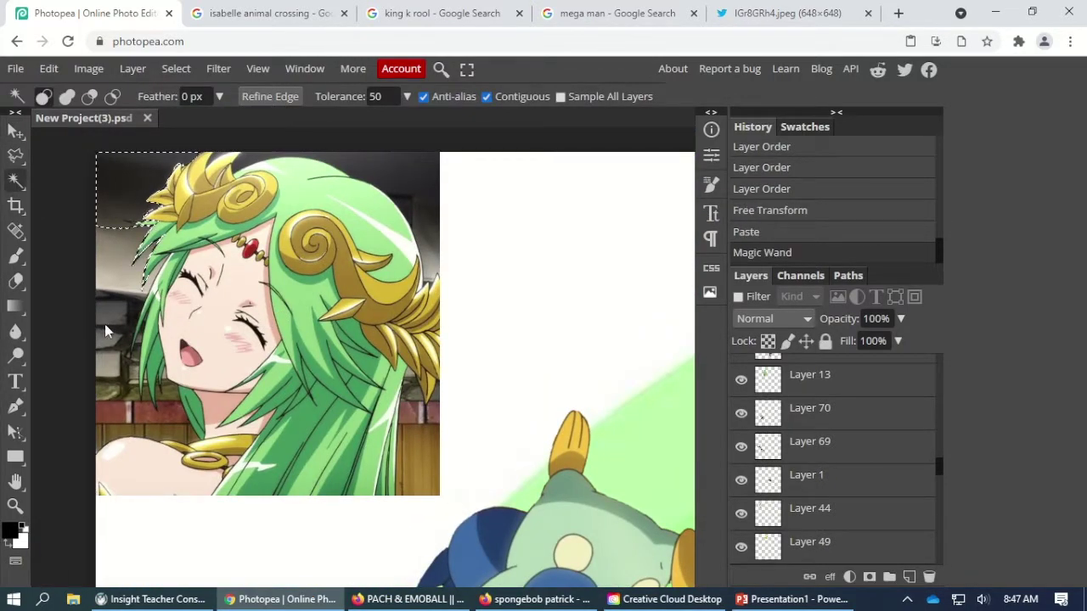
pyautogui.press('shift')
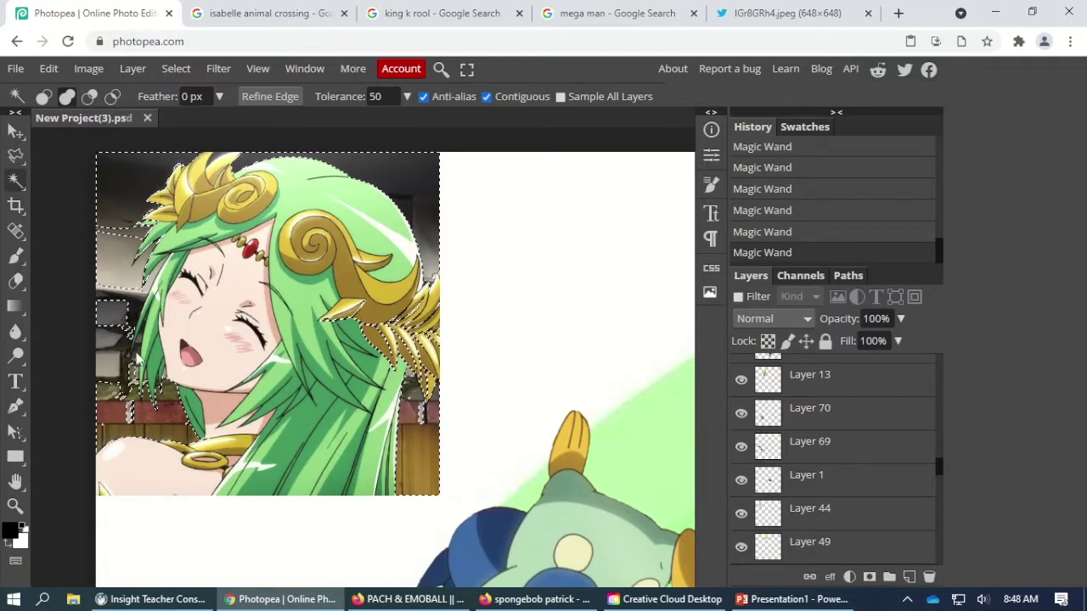
pyautogui.keyDown('shift'); pyautogui.click(115, 367); pyautogui.keyUp('shift')
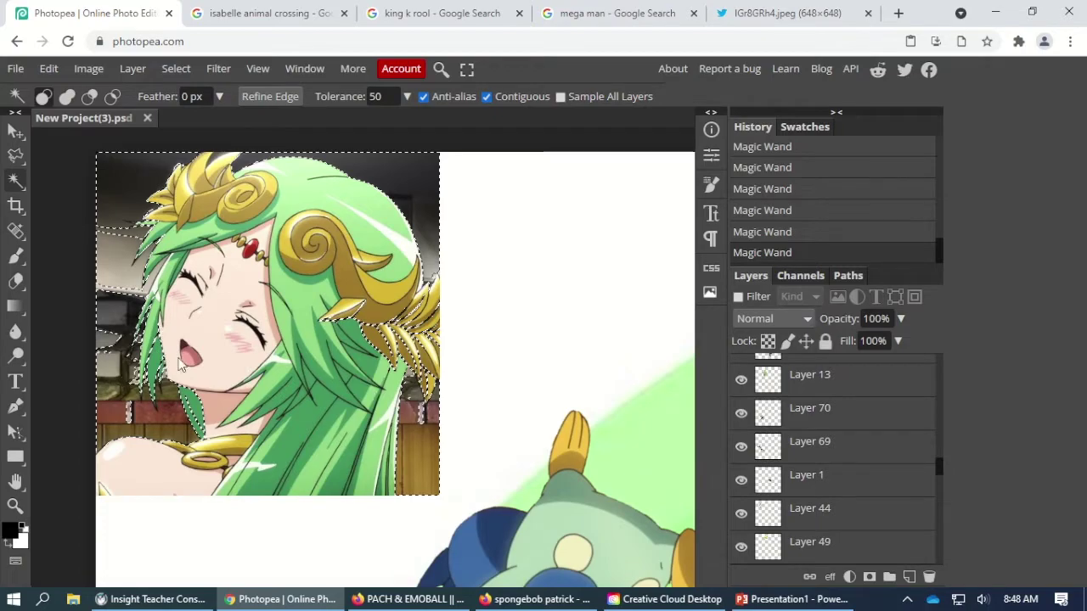
# - Undo the last Magic Wand additions over the gold hair ornament, delete the selected background, and clear the selection
pyautogui.hotkey('ctrl', 'z')
pyautogui.hotkey('ctrl', 'z')
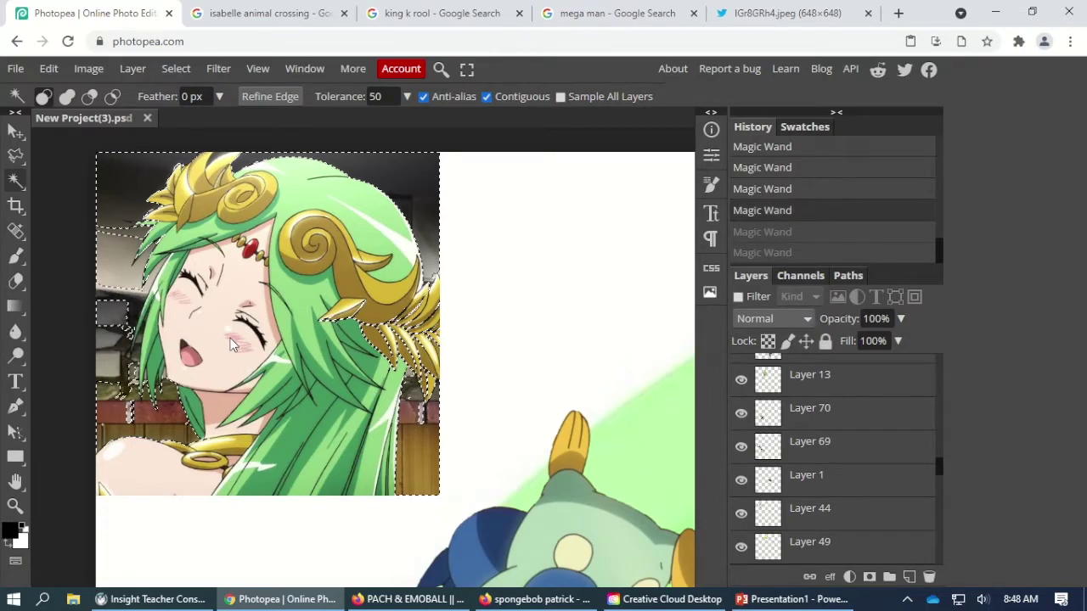
pyautogui.hotkey('ctrl', 'z')
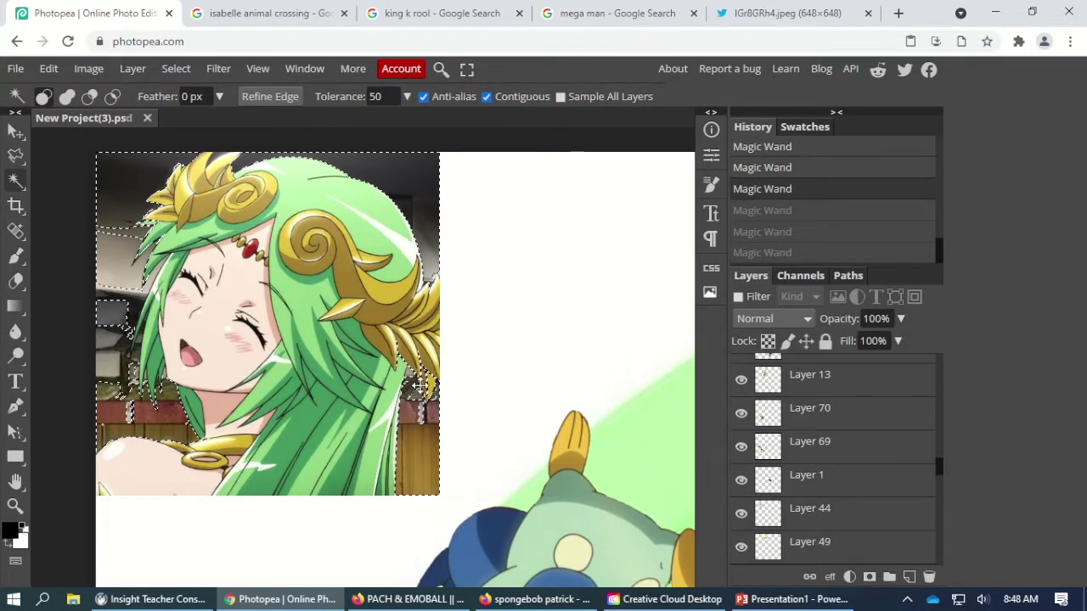
pyautogui.hotkey('ctrl', 'z')
pyautogui.press('Delete')
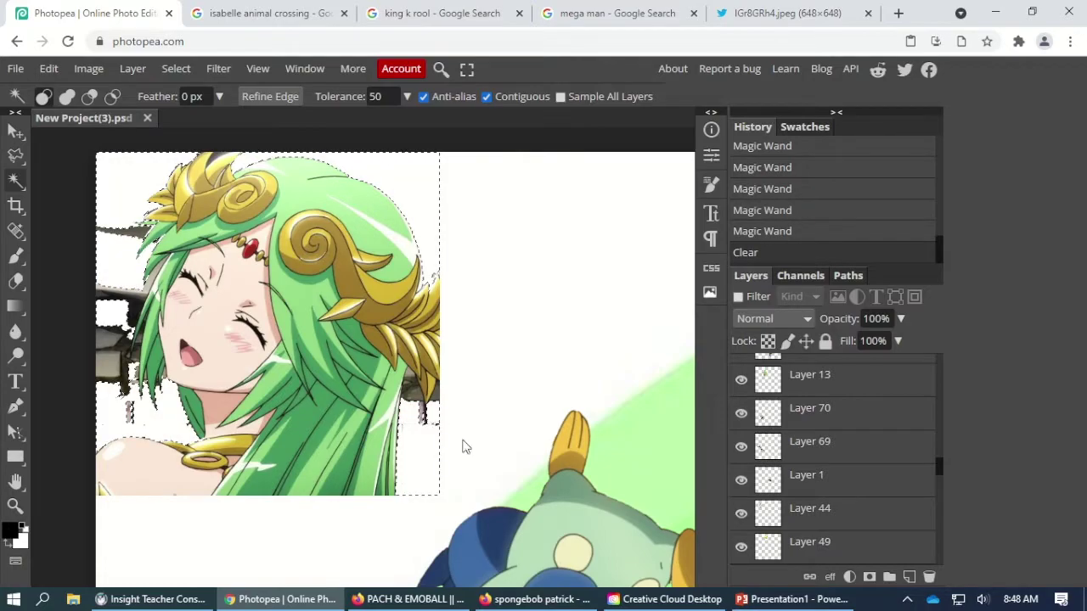
pyautogui.hotkey('ctrl', 'd')
# - Erase the leftover background bits around the green-haired character's upper hair strands with a small eraser, undoing stray strokes
pyautogui.scroll(5, 464, 460)
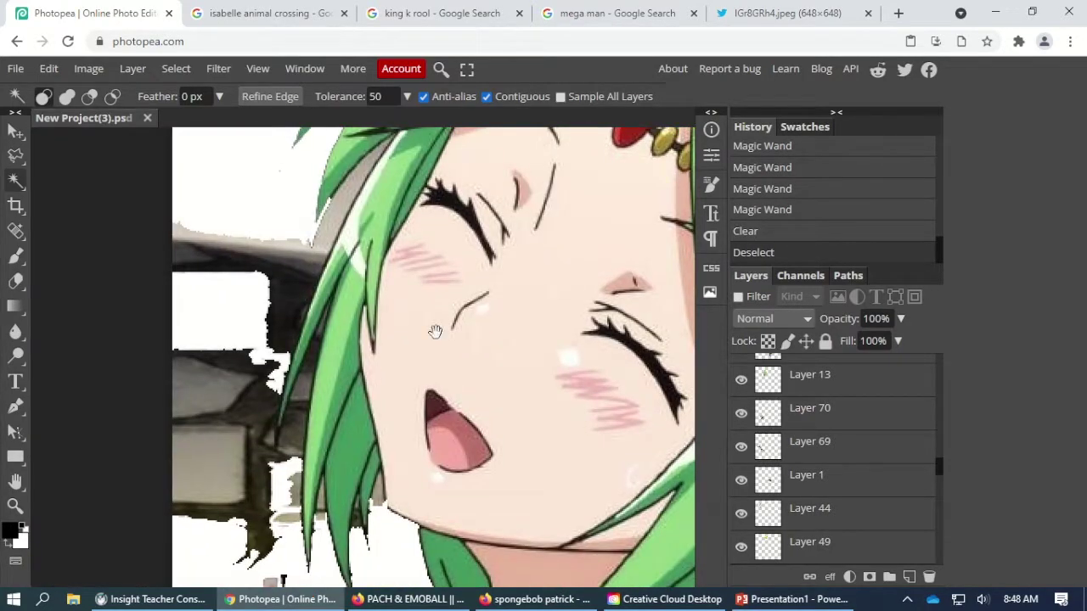
pyautogui.moveTo(435, 331); pyautogui.dragTo(446, 372)
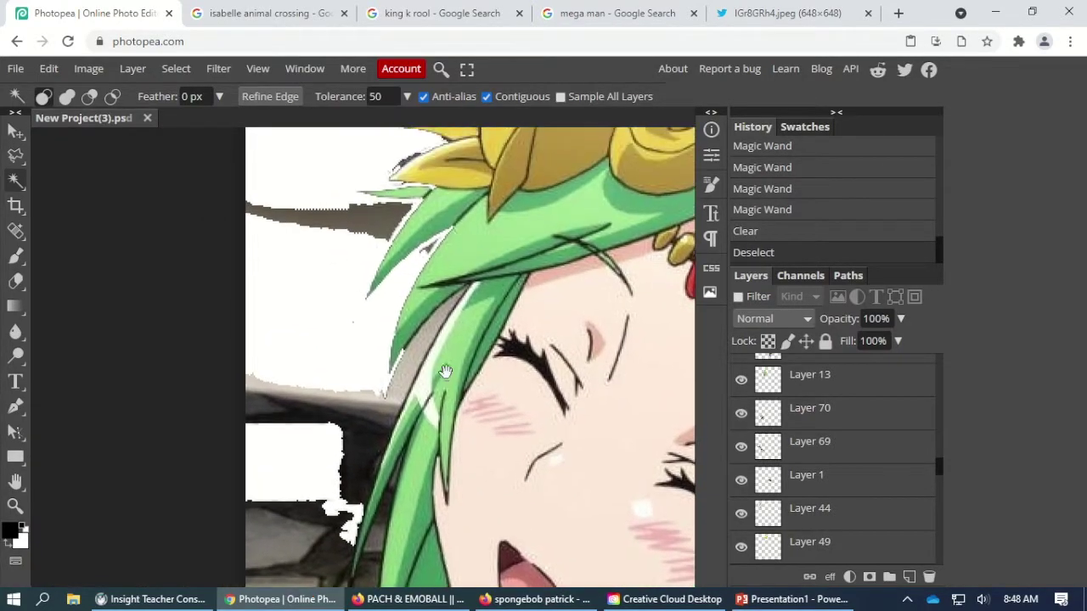
pyautogui.click(15, 285)
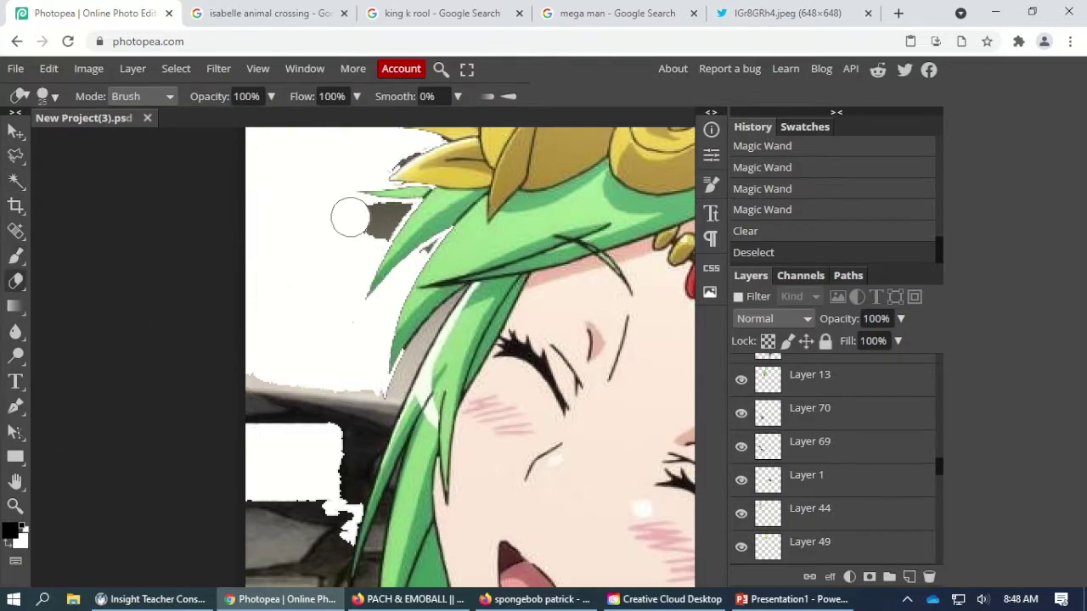
pyautogui.moveTo(360, 216); pyautogui.dragTo(396, 206)
pyautogui.hotkey('ctrl', 'z')
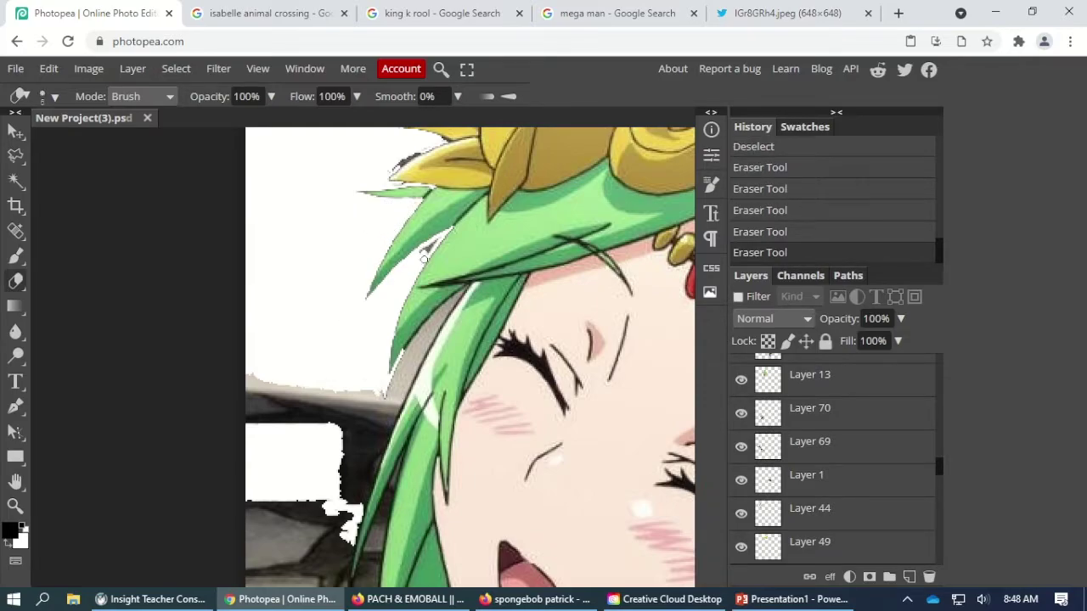
pyautogui.hotkey('ctrl', 'z')
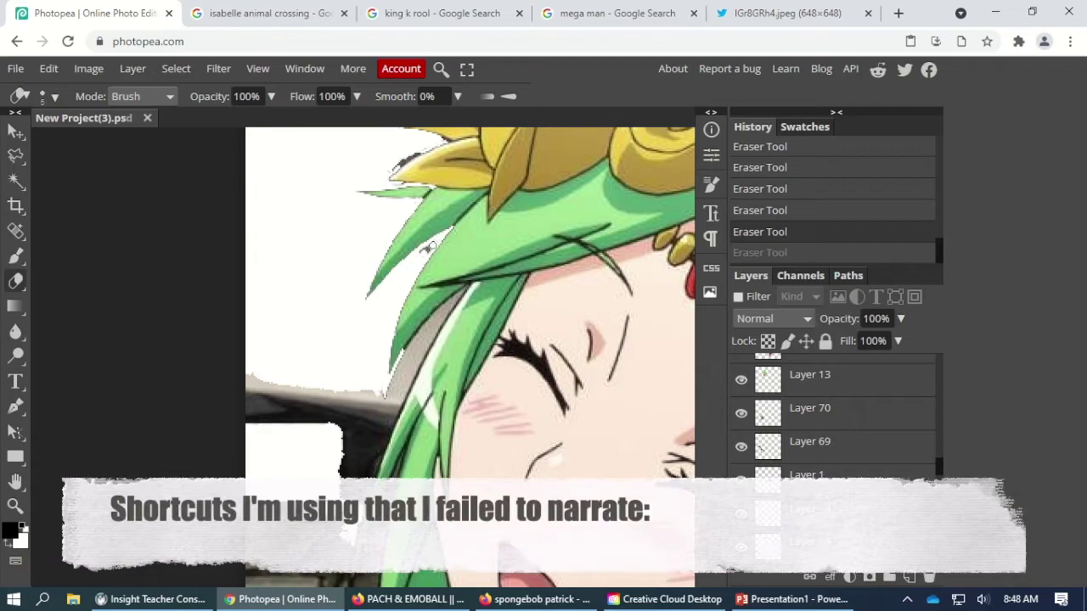
pyautogui.moveTo(421, 255); pyautogui.dragTo(411, 259)
# - Clean up the dark background remnants along the edge of the gold hair ornament using the Magic Wand
pyautogui.moveTo(379, 188)
pyautogui.mouseDown()
pyautogui.moveTo(333, 328)
pyautogui.moveTo(378, 289)
pyautogui.moveTo(303, 327)
pyautogui.moveTo(209, 435)
pyautogui.mouseUp()
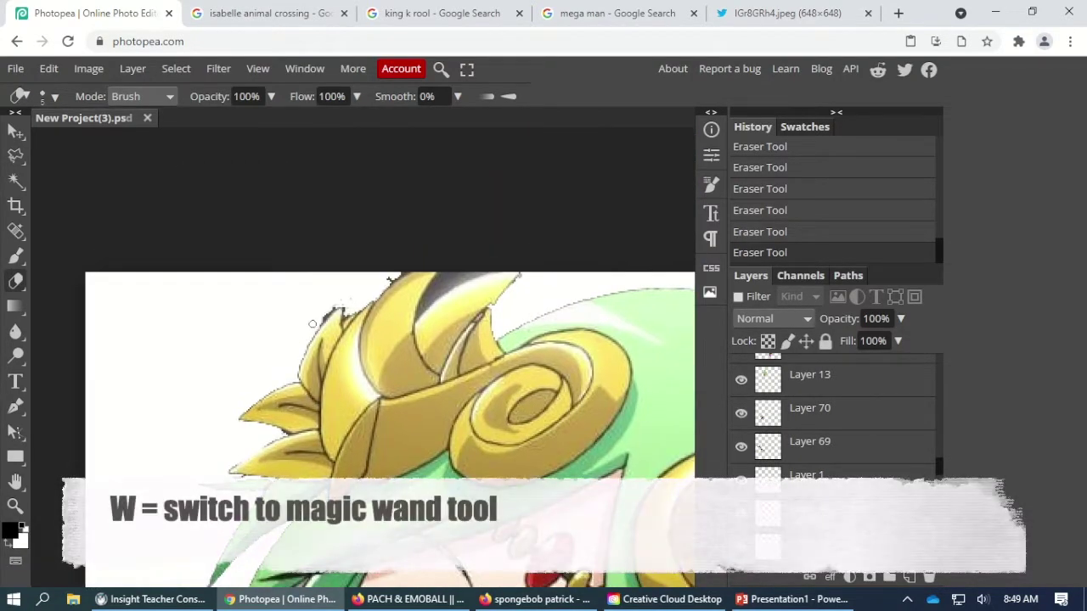
pyautogui.press('w')
pyautogui.click(334, 307)
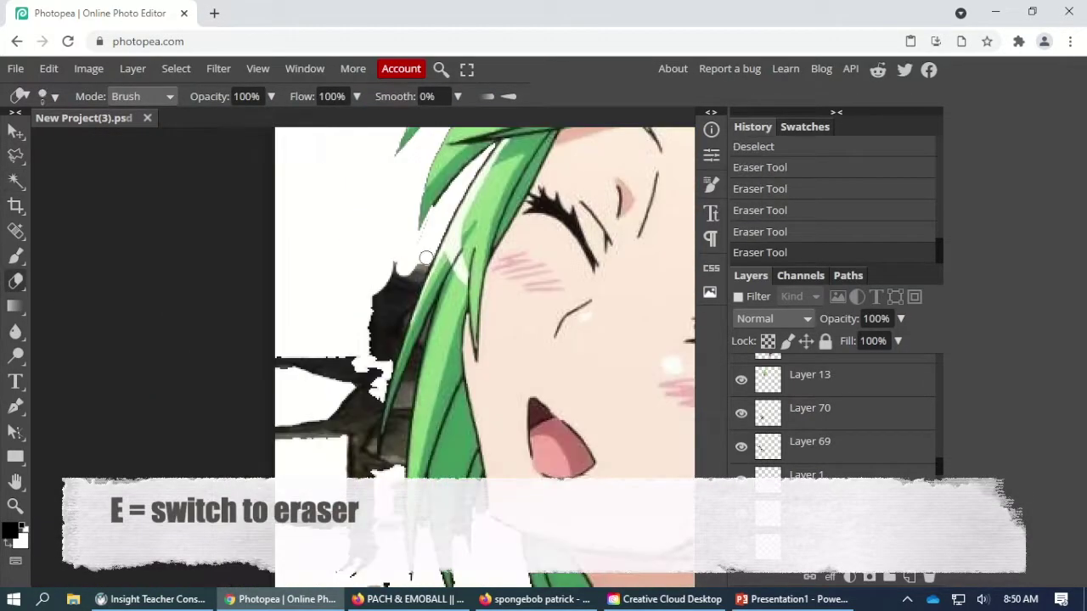
# - Erase the remaining dark stone background along the hair strands beside the green-haired character's face
pyautogui.moveTo(406, 254); pyautogui.dragTo(378, 461)
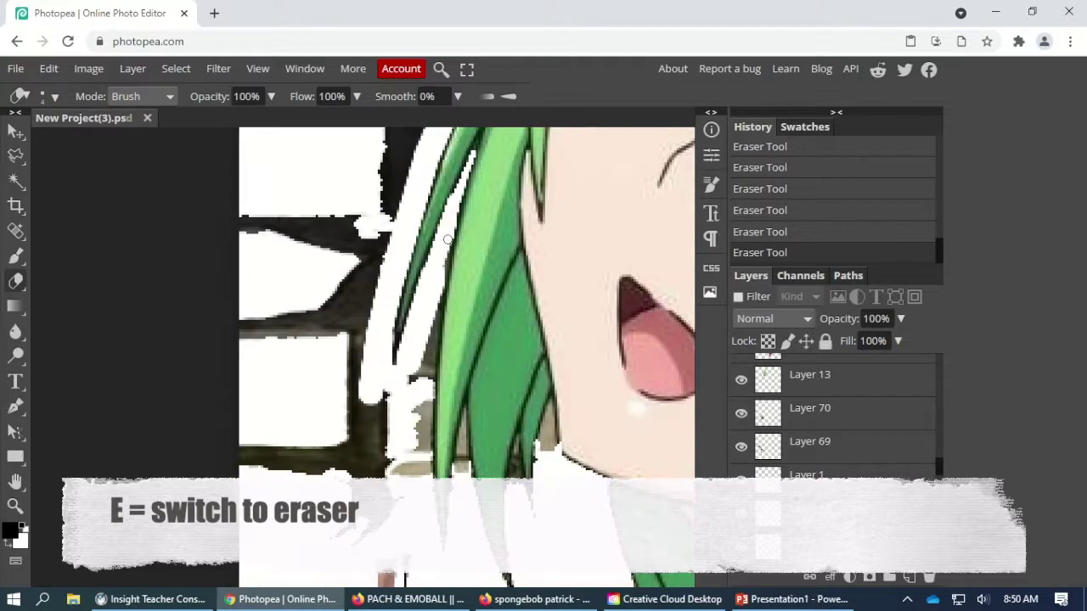
pyautogui.moveTo(437, 246); pyautogui.dragTo(435, 475)
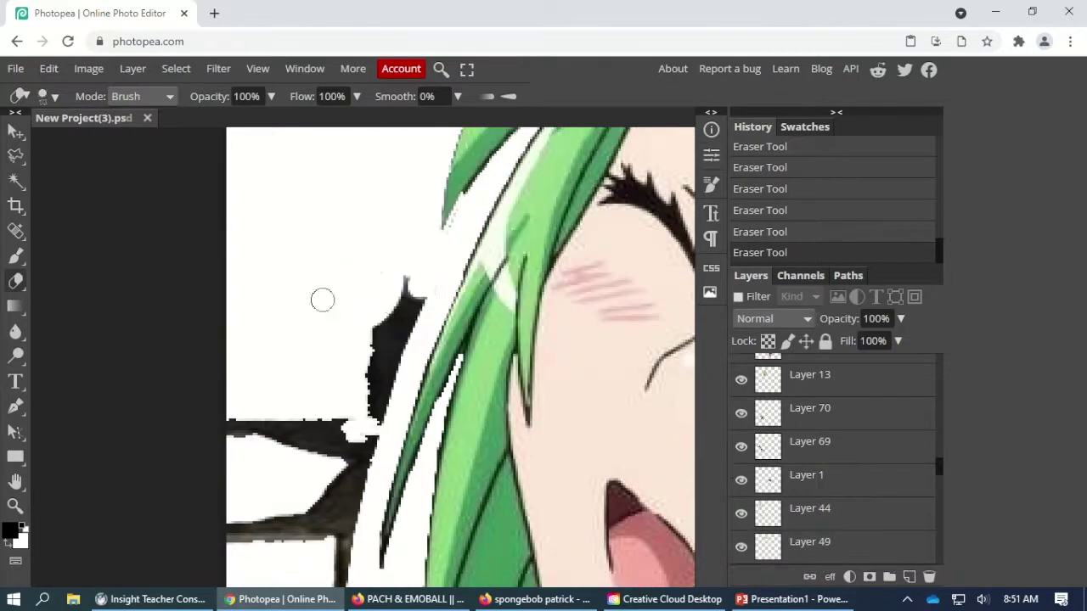
pyautogui.moveTo(399, 293); pyautogui.dragTo(340, 509)
pyautogui.moveTo(293, 582)
pyautogui.mouseDown()
pyautogui.moveTo(339, 408)
pyautogui.moveTo(232, 247)
pyautogui.mouseUp()
pyautogui.moveTo(583, 461); pyautogui.dragTo(503, 500)
# - Place the green-haired character beside green Yoshi in the green segment and rotate her counterclockwise until her face is upright
pyautogui.moveTo(369, 331); pyautogui.dragTo(293, 379)
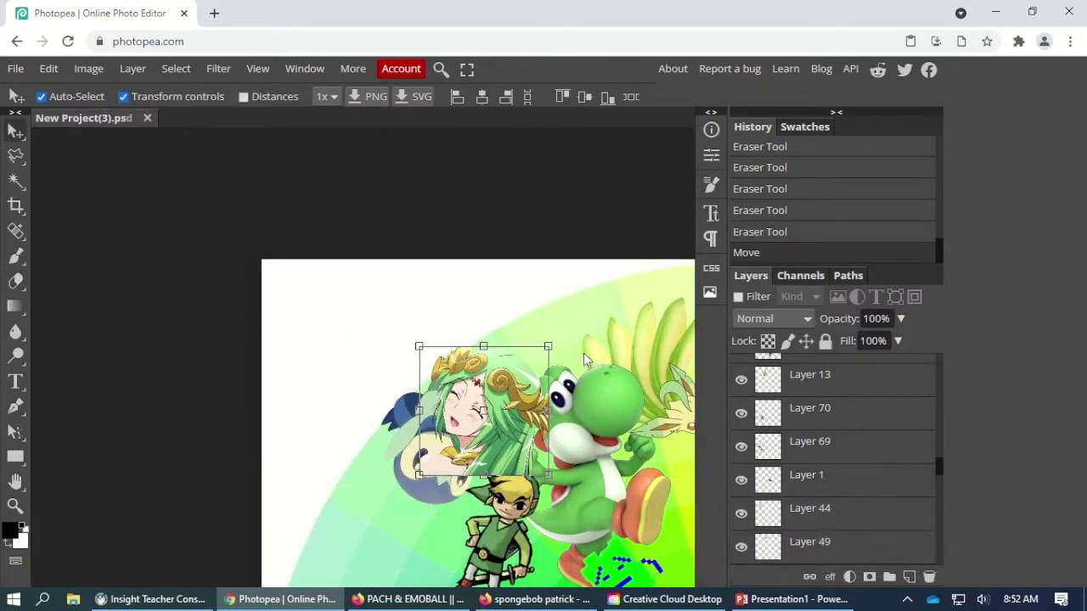
pyautogui.moveTo(586, 357); pyautogui.dragTo(495, 302)
pyautogui.moveTo(536, 444)
pyautogui.mouseDown()
pyautogui.moveTo(541, 454)
pyautogui.moveTo(545, 436)
pyautogui.mouseUp()
pyautogui.moveTo(495, 490); pyautogui.dragTo(496, 528)
pyautogui.press('Return')
# - Reorder the green-haired character behind Link, green Yoshi and the blue penguin, directly above Layer 6
pyautogui.hotkey('ctrl', 'shift', ']')
pyautogui.hotkey('ctrl', '[')
pyautogui.hotkey('ctrl', '[')
pyautogui.hotkey('ctrl', '[')
pyautogui.hotkey('ctrl', '[')
pyautogui.hotkey('ctrl', '[')
pyautogui.hotkey('ctrl', '[')
pyautogui.hotkey('ctrl', '[')
pyautogui.hotkey('ctrl', '[')
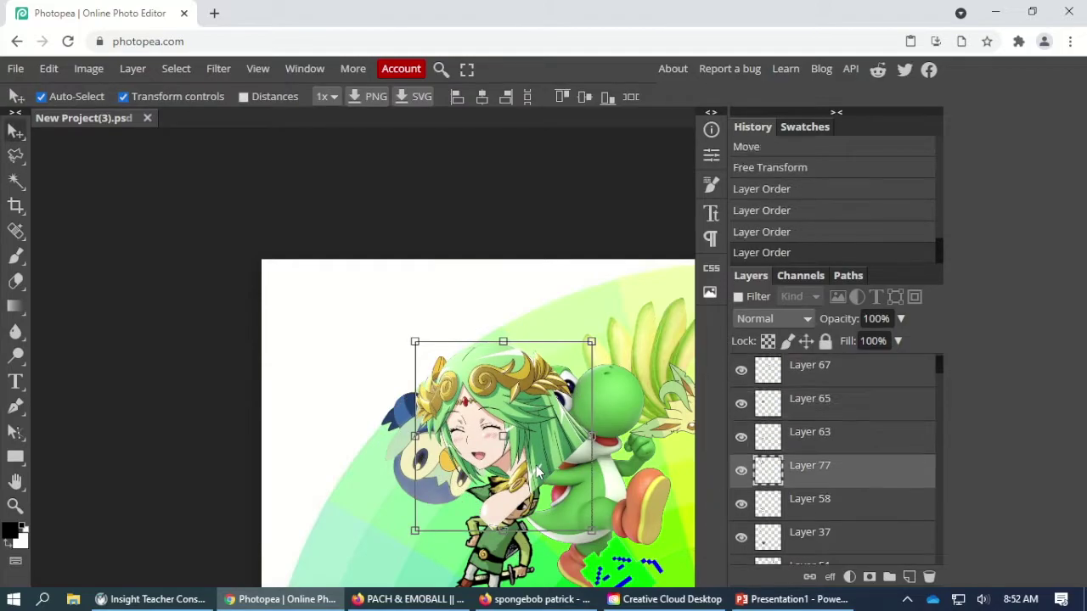
pyautogui.hotkey('ctrl', '[')
pyautogui.hotkey('ctrl', '[')
pyautogui.hotkey('ctrl', '[')
pyautogui.hotkey('ctrl', '[')
pyautogui.hotkey('ctrl', '[')
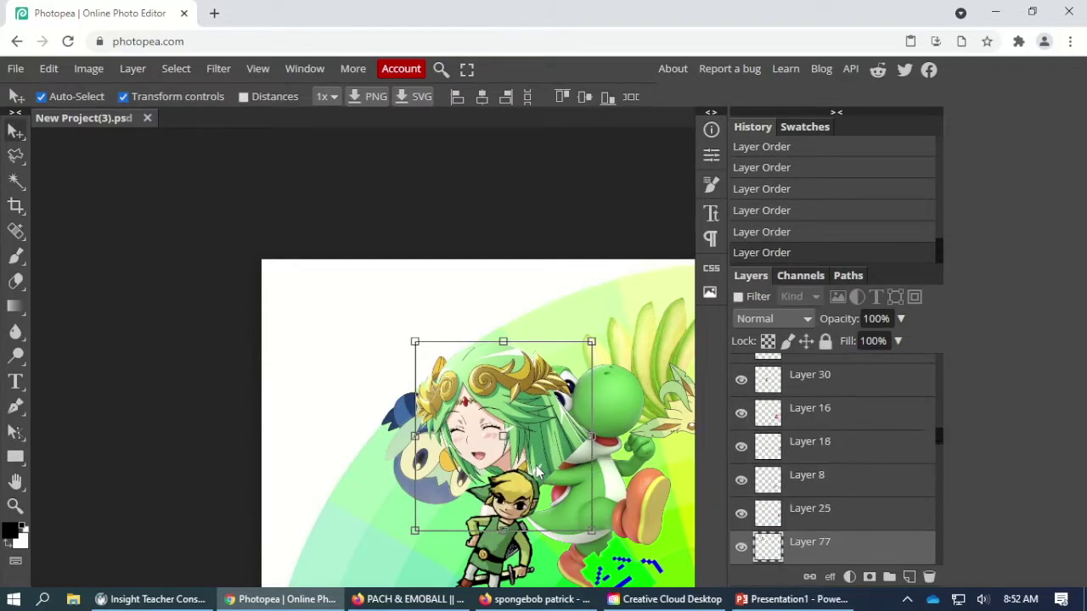
pyautogui.hotkey('ctrl', '[')
pyautogui.hotkey('ctrl', '[')
pyautogui.hotkey('ctrl', '[')
pyautogui.hotkey('ctrl', '[')
pyautogui.hotkey('ctrl', '[')
pyautogui.hotkey('ctrl', '[')
pyautogui.hotkey('ctrl', '[')
pyautogui.hotkey('ctrl', '[')
pyautogui.hotkey('ctrl', '[')
pyautogui.hotkey('ctrl', '[')
pyautogui.hotkey('ctrl', '[')
pyautogui.hotkey('ctrl', '[')
pyautogui.hotkey('ctrl', '[')
pyautogui.hotkey('ctrl', '[')
pyautogui.hotkey('ctrl', '[')
pyautogui.hotkey('ctrl', '[')
pyautogui.hotkey('ctrl', '[')
pyautogui.hotkey('ctrl', '[')
pyautogui.hotkey('ctrl', '[')
pyautogui.hotkey('ctrl', '[')
pyautogui.hotkey('ctrl', ']')
pyautogui.hotkey('ctrl', ']')
pyautogui.hotkey('ctrl', ']')
pyautogui.hotkey('ctrl', ']')
pyautogui.hotkey('ctrl', ']')
pyautogui.hotkey('ctrl', ']')
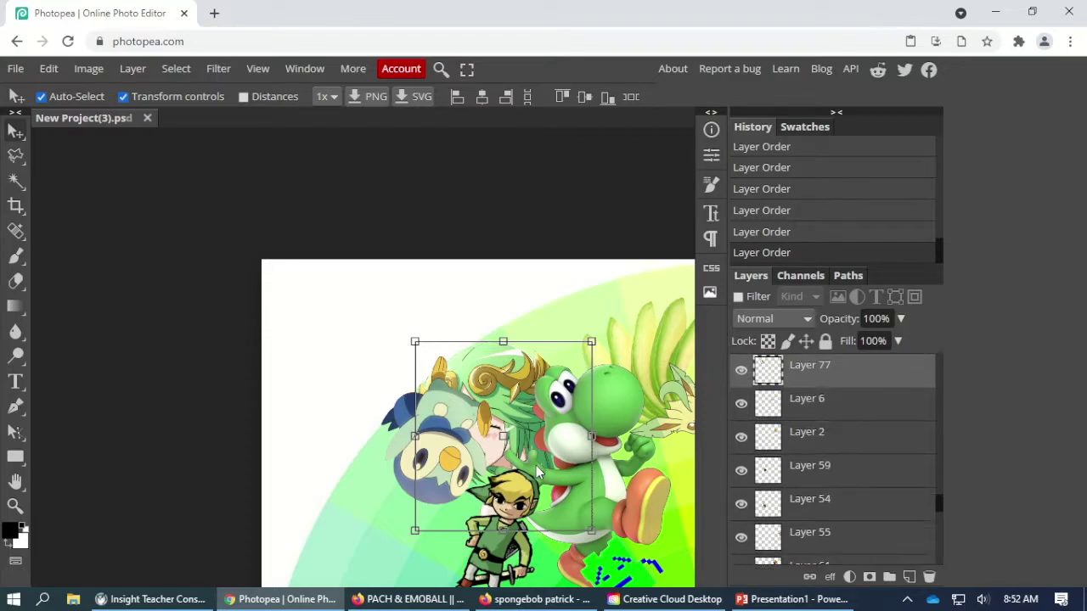
# - Move the blue penguin outward and slightly down so it uncovers the green-haired character's face
pyautogui.click(286, 447)
pyautogui.moveTo(446, 459); pyautogui.dragTo(409, 484)
pyautogui.moveTo(510, 349); pyautogui.dragTo(357, 312)
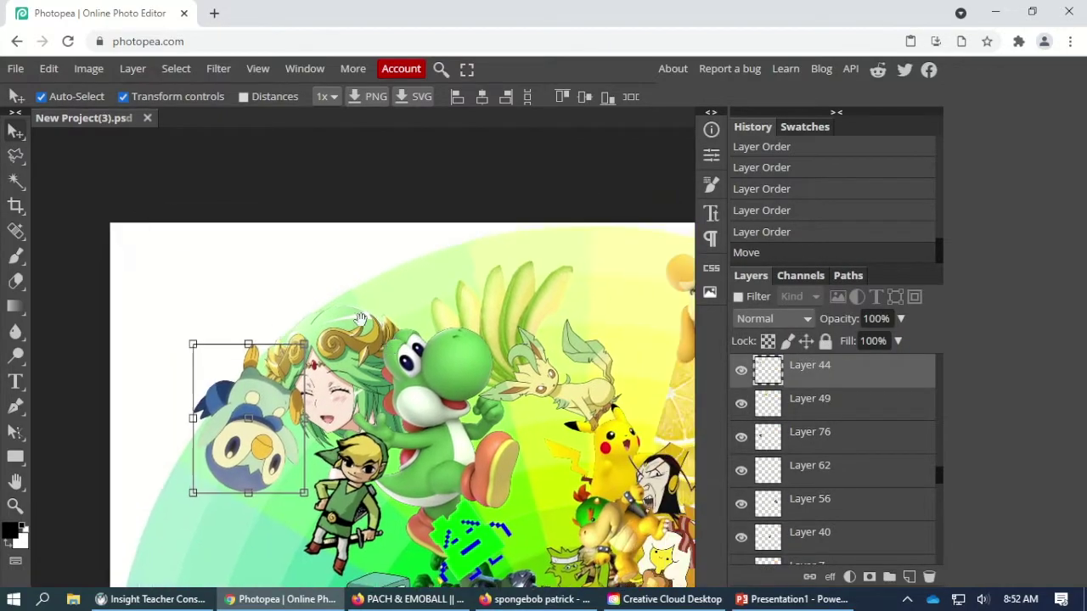
pyautogui.click(236, 267)
pyautogui.moveTo(453, 388); pyautogui.dragTo(410, 357)
# - Hide the Color Wheel layer
pyautogui.hotkey('ctrl', '0')
pyautogui.scroll(-5, 827, 471)
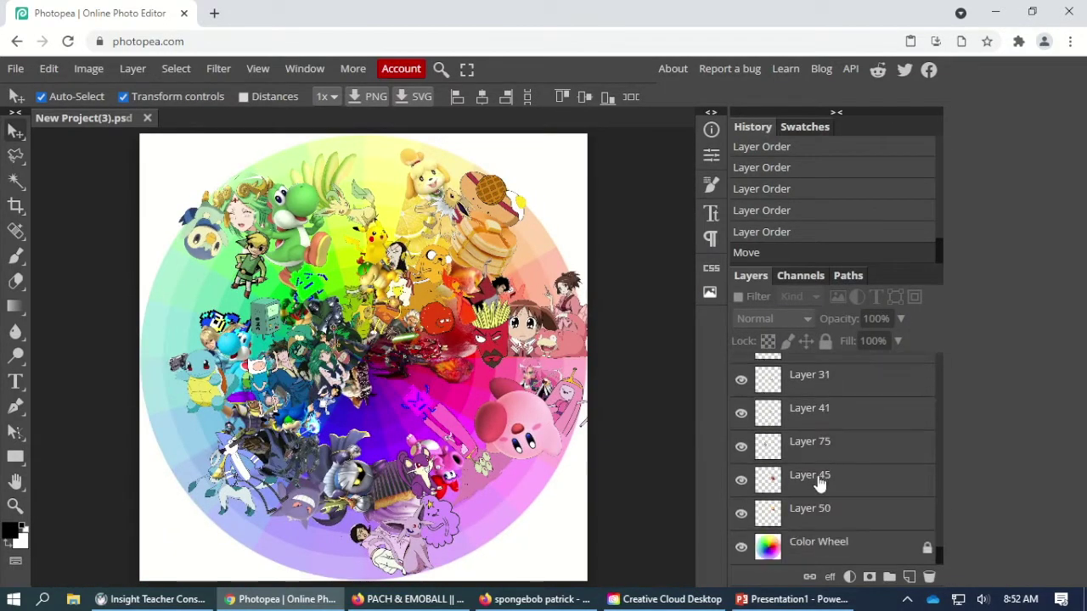
pyautogui.click(741, 549)
pyautogui.click(909, 577)
pyautogui.scroll(-10, 801, 400)
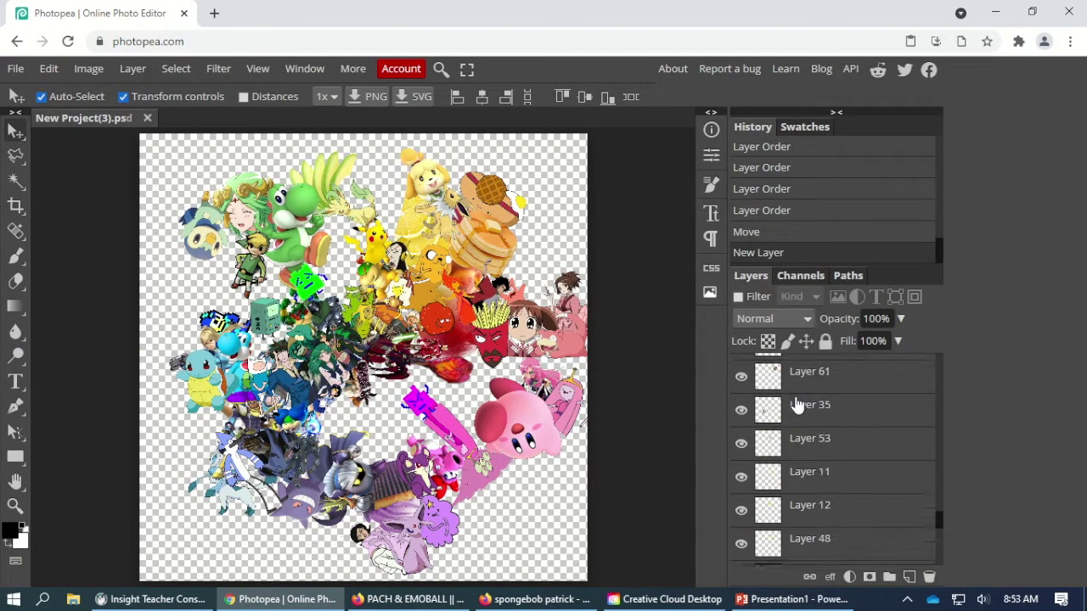
pyautogui.hotkey('ctrl', 'z')
# - Add a new layer directly above the Color Wheel layer and fill it with black
pyautogui.click(837, 553)
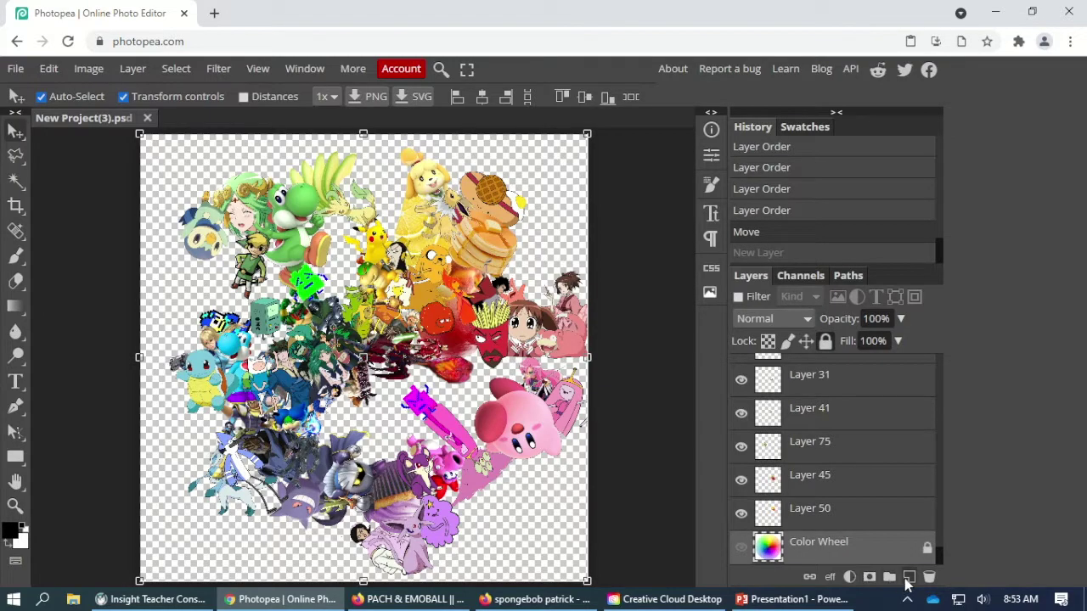
pyautogui.click(907, 579)
pyautogui.click(49, 69)
pyautogui.click(68, 331)
pyautogui.click(221, 229)
pyautogui.click(194, 354)
pyautogui.click(248, 328)
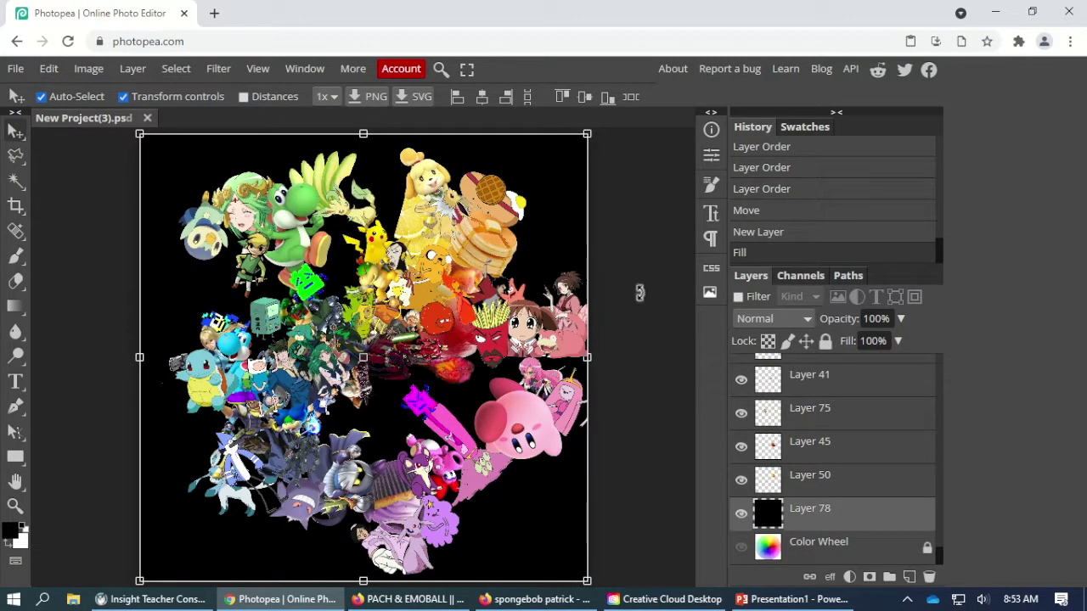